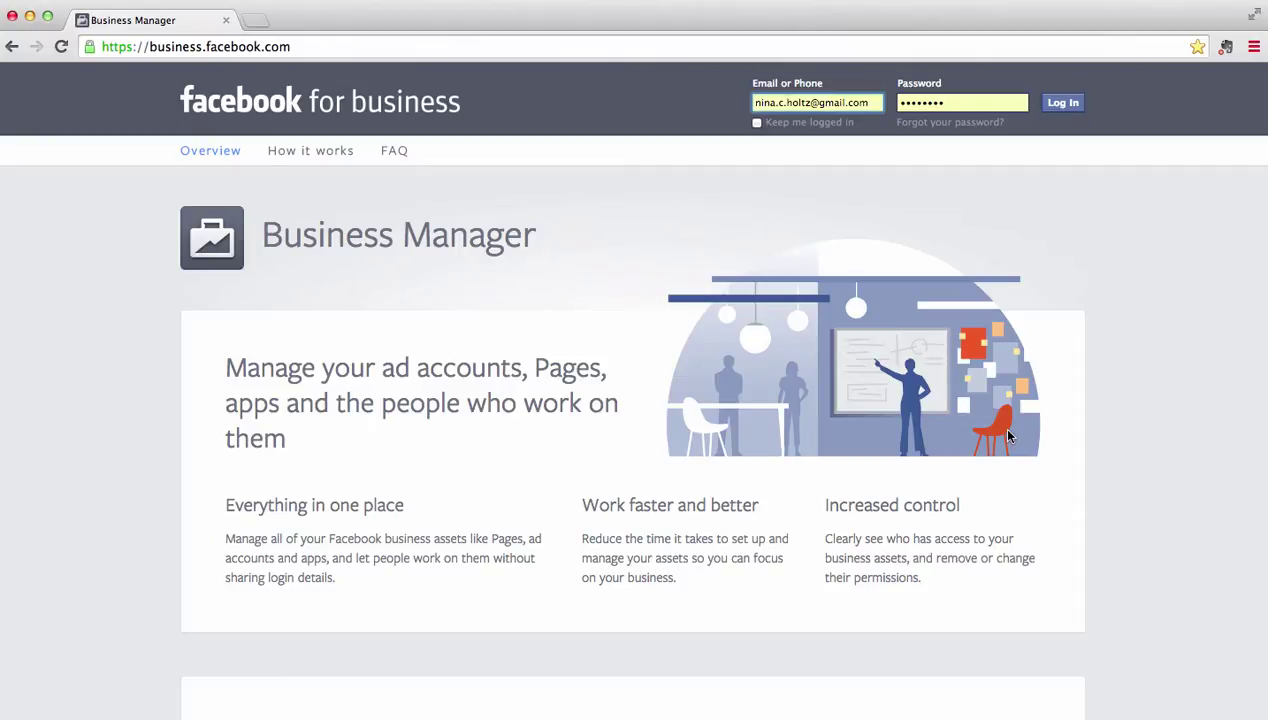
# Log in to Business Manager and open the Qwaya business's Settings, listing its five people
pyautogui.scroll(-3, 1008, 435)
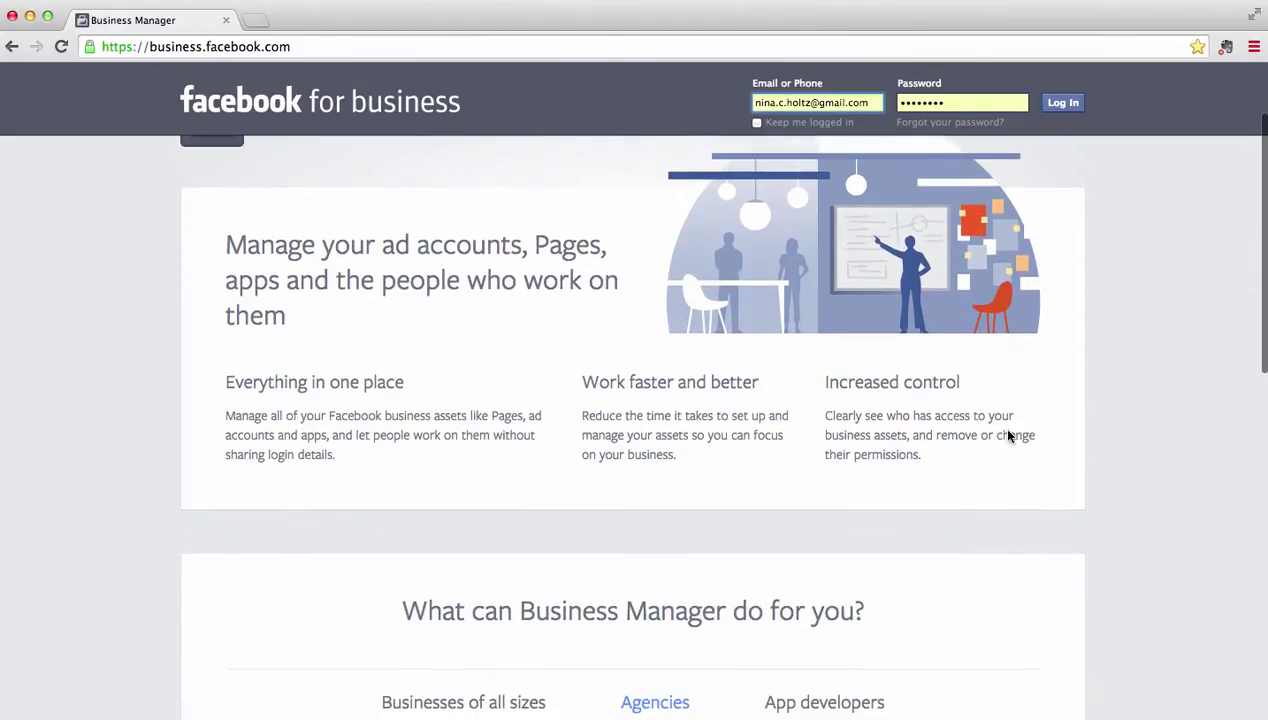
pyautogui.scroll(-5, 1008, 435)
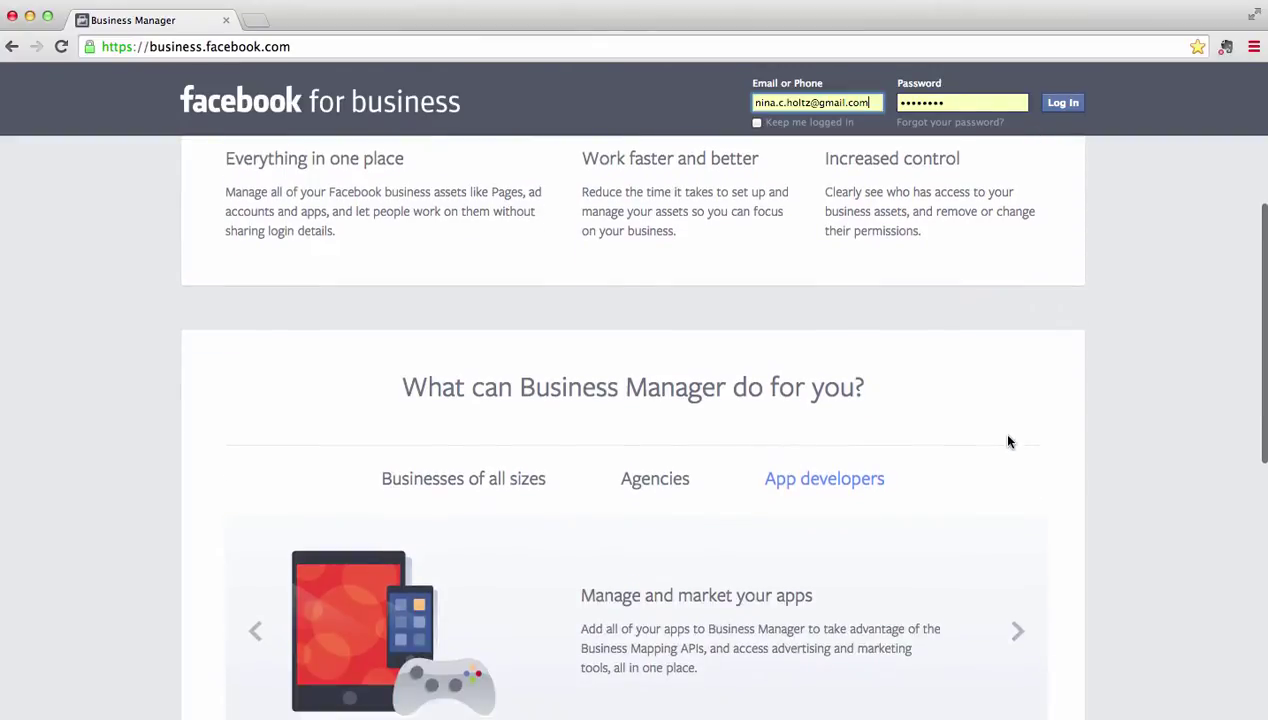
pyautogui.scroll(-10, 1008, 442)
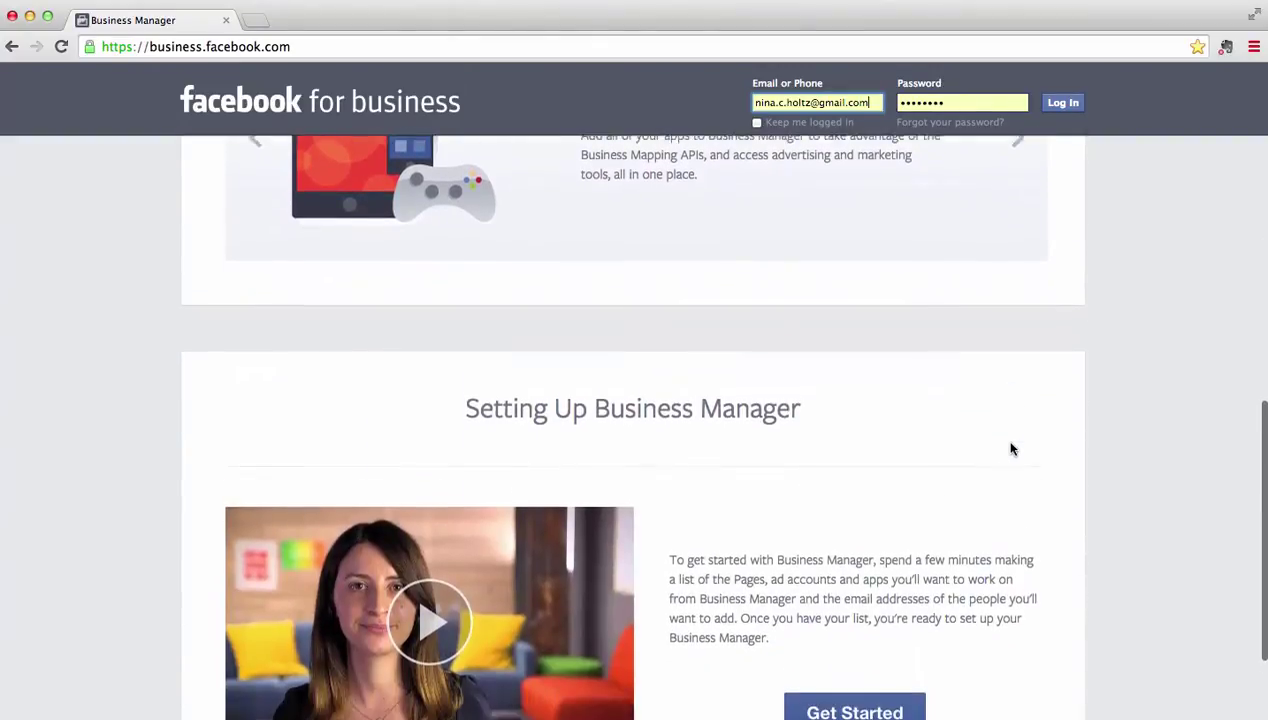
pyautogui.scroll(-3, 1010, 449)
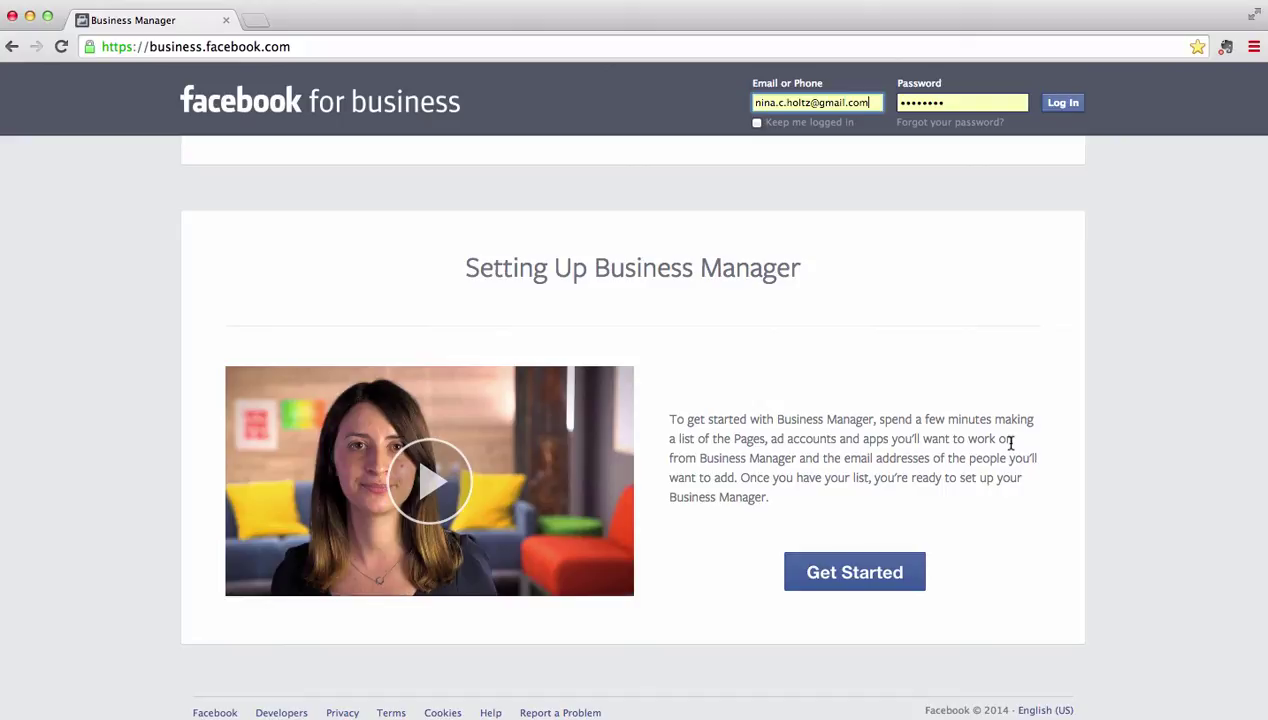
pyautogui.click(1058, 102)
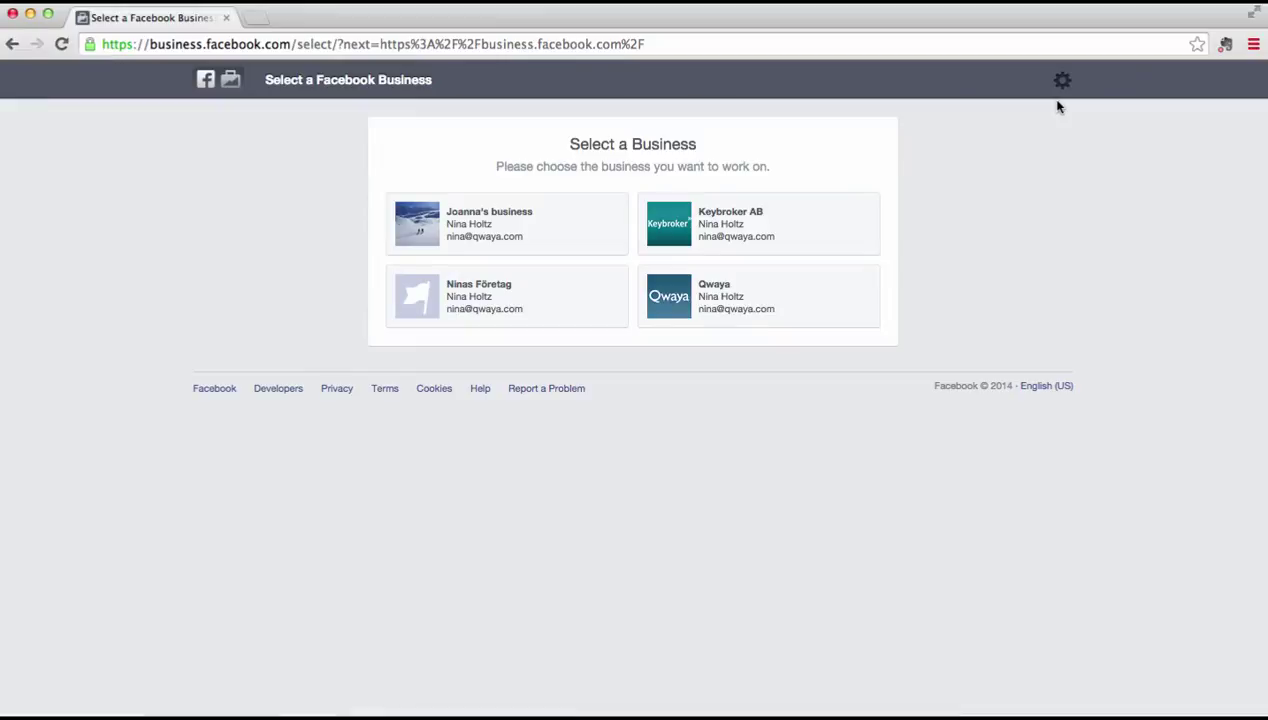
pyautogui.click(730, 302)
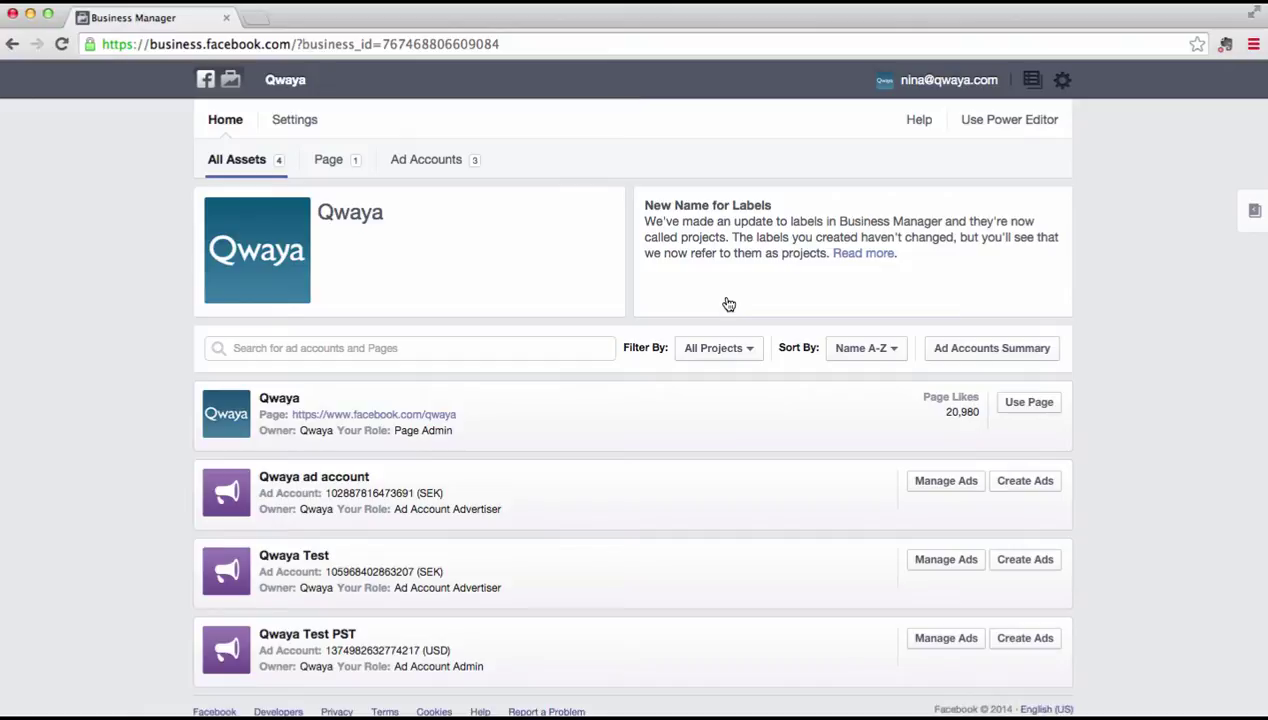
pyautogui.click(301, 128)
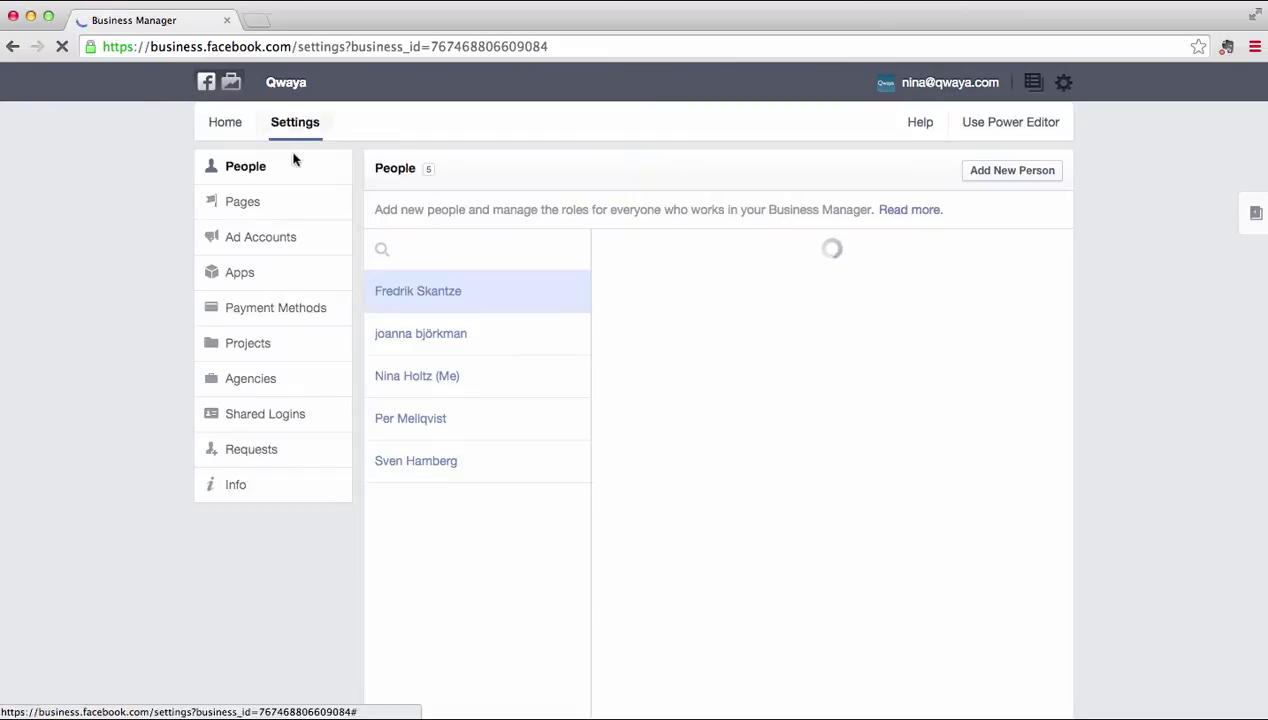
# From the Ad Accounts settings, begin adding a new ad account by claiming an existing one
pyautogui.click(264, 237)
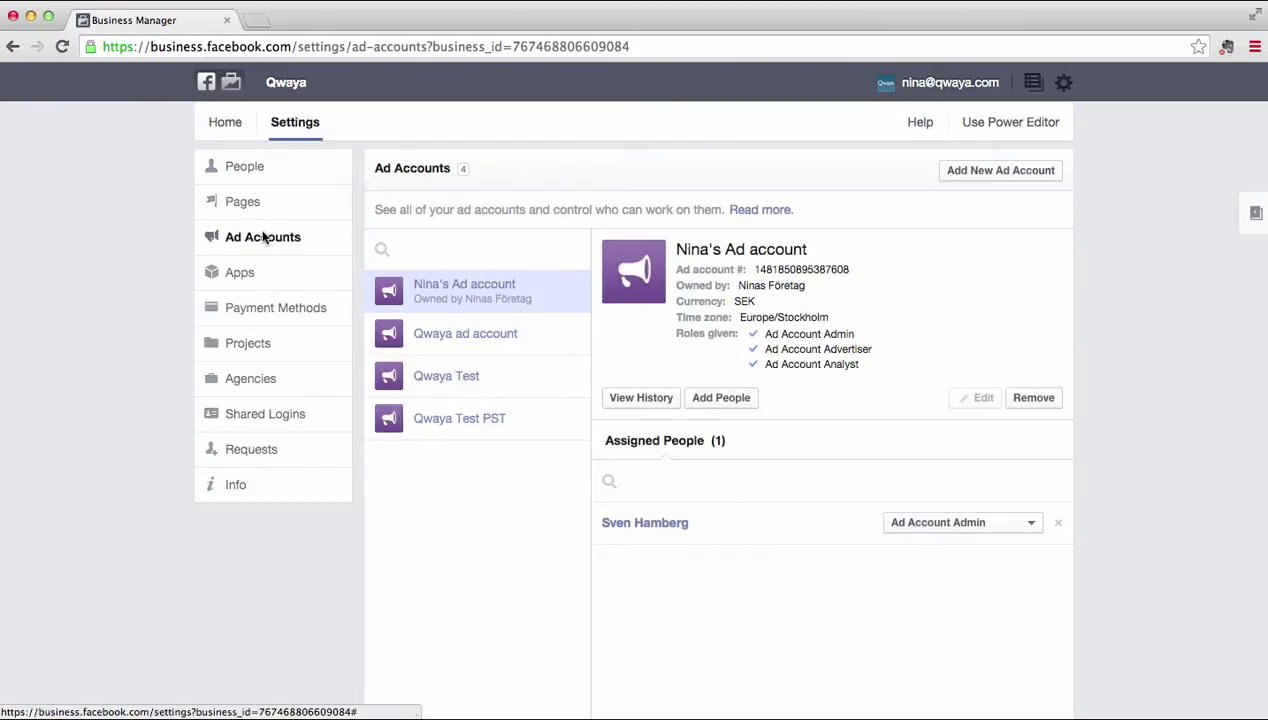
pyautogui.click(1001, 172)
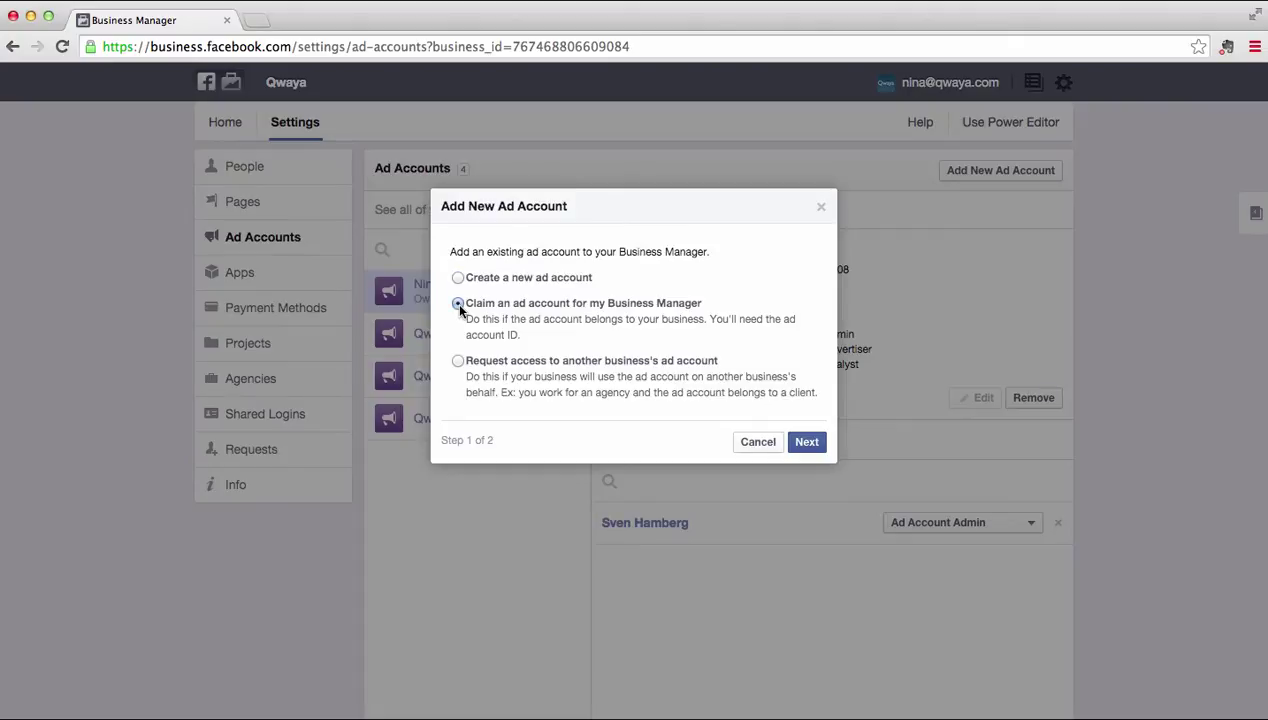
# Reach the Claim Ad Account step and copy the Marvillewomen.com account ID from Ads Manager's address
pyautogui.click(808, 443)
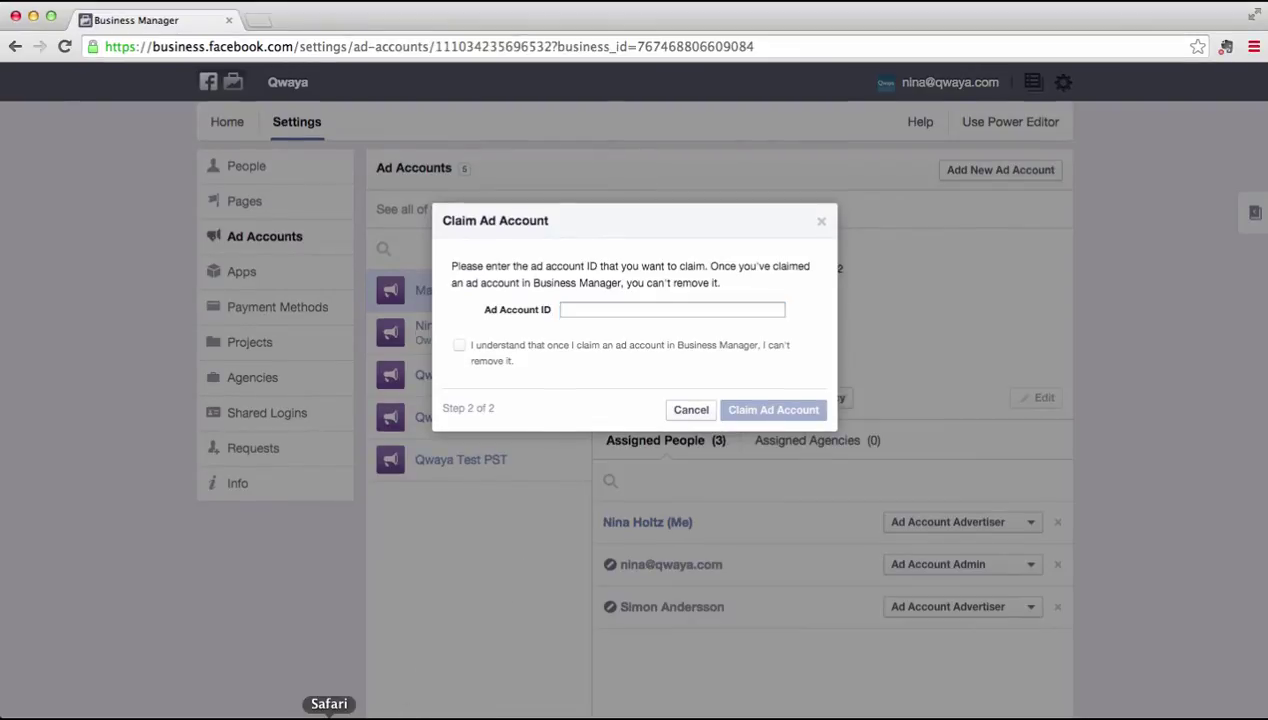
pyautogui.click(329, 714)
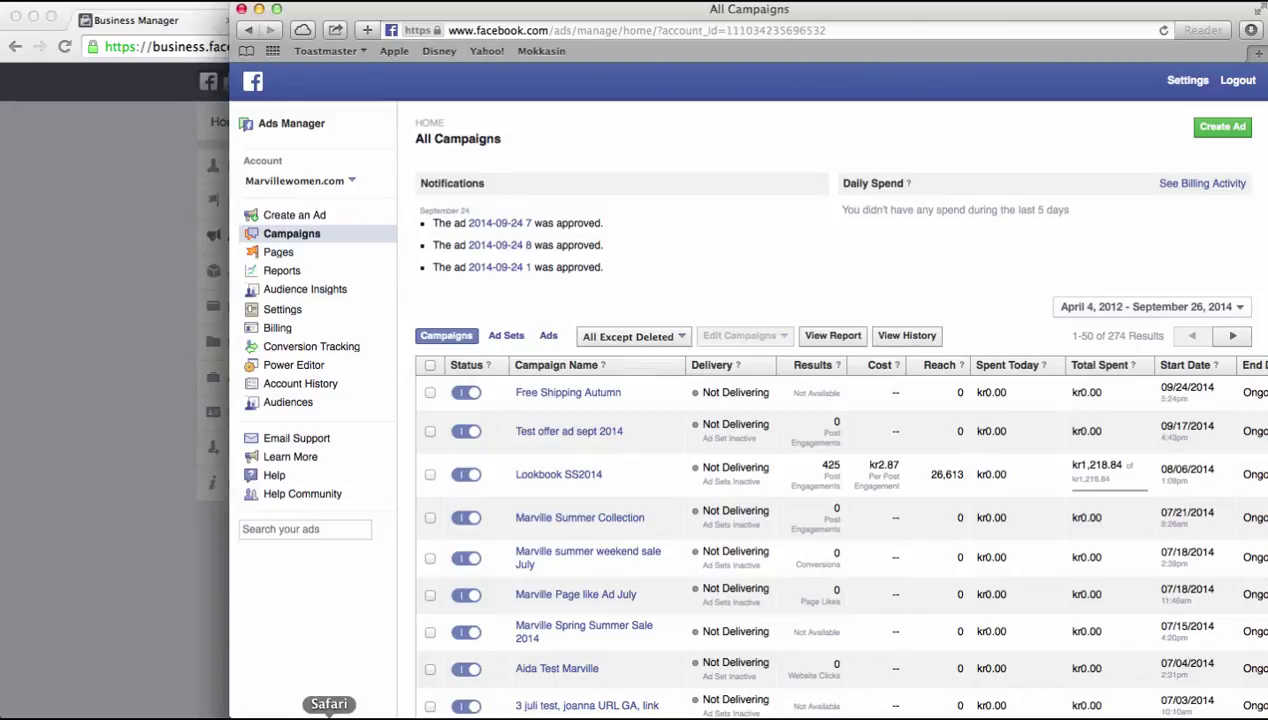
pyautogui.click(788, 31)
pyautogui.moveTo(825, 31); pyautogui.dragTo(728, 31)
pyautogui.press('super+c')
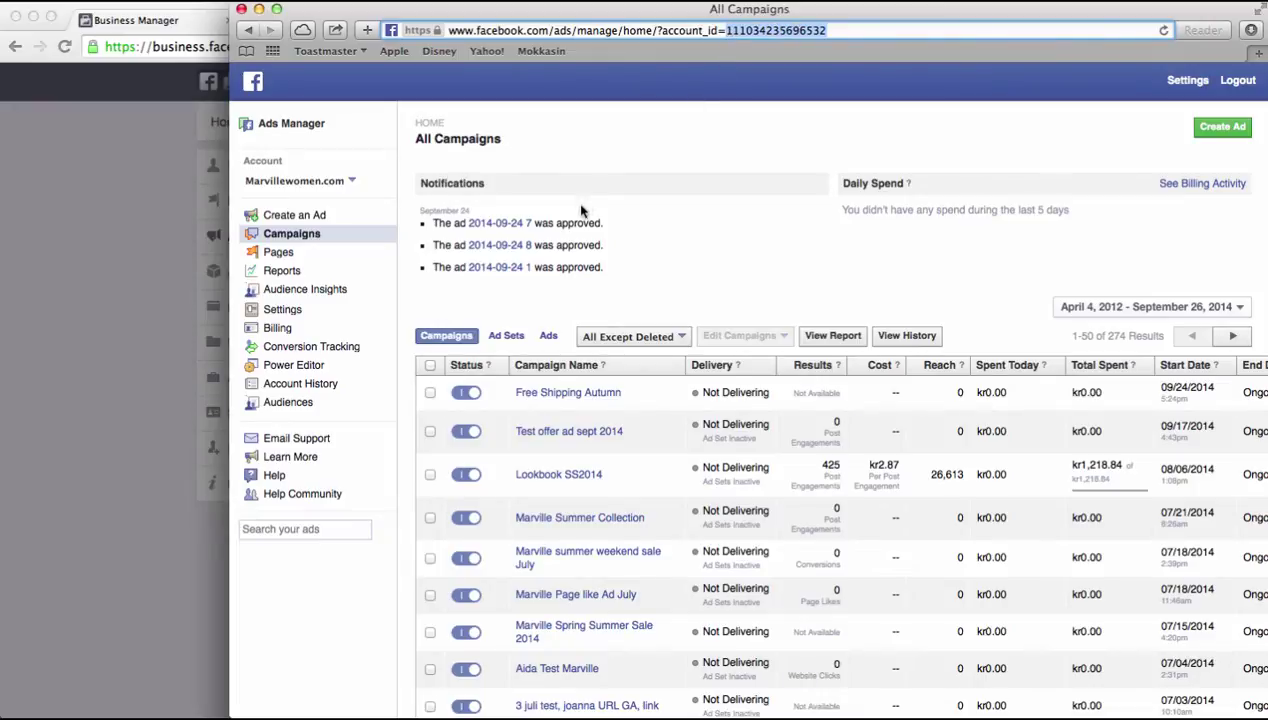
pyautogui.click(183, 508)
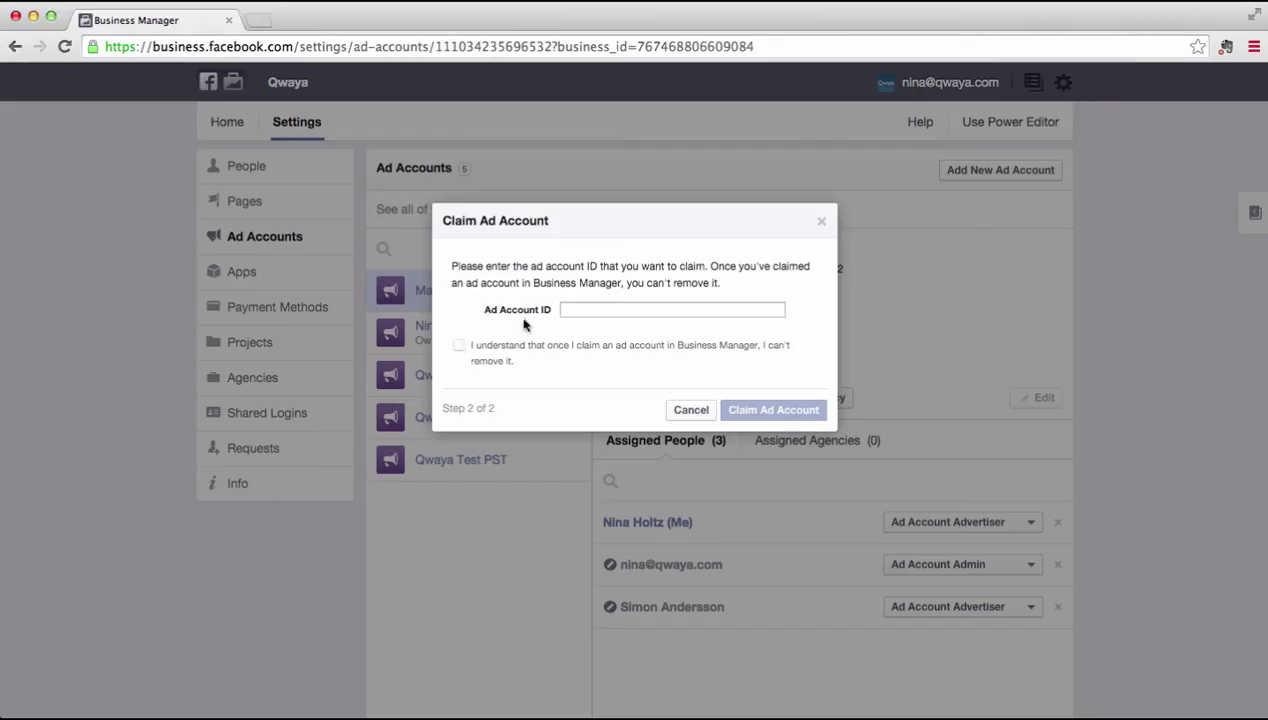
# Paste the copied account ID, acknowledge the warning and submit the claim, leaving it Request Pending
pyautogui.click(571, 309)
pyautogui.press('super+v')
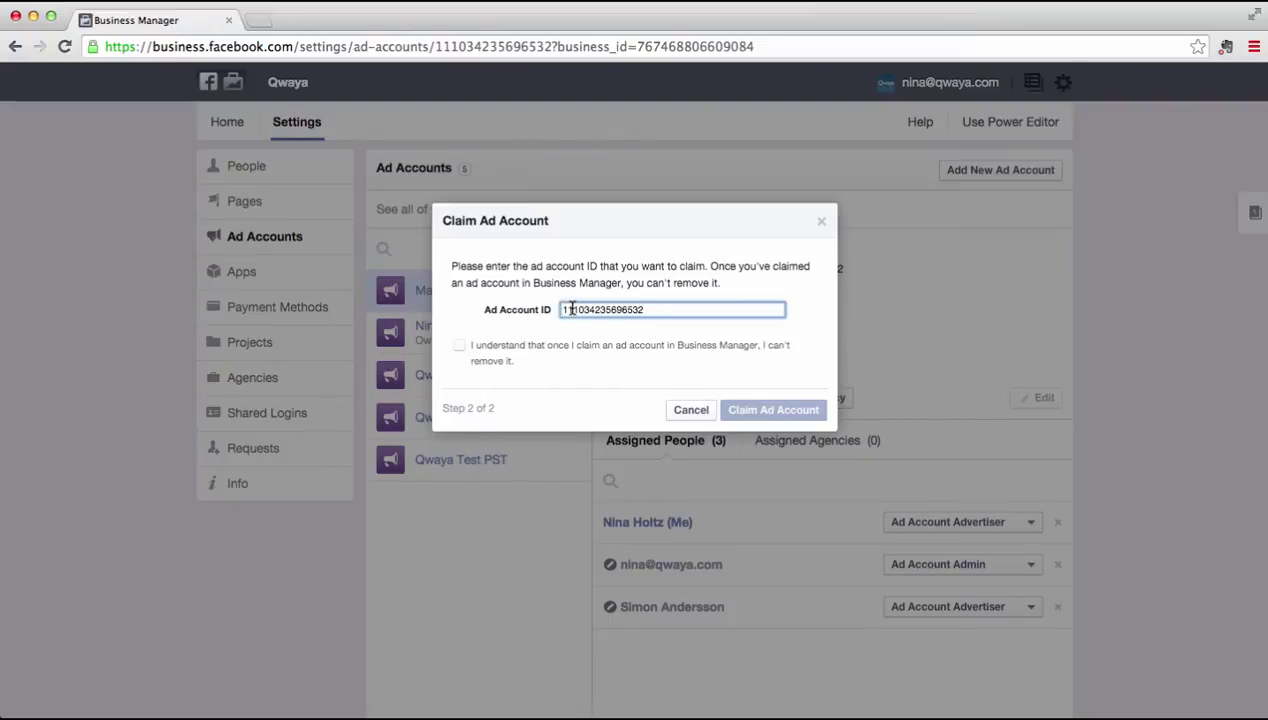
pyautogui.click(459, 345)
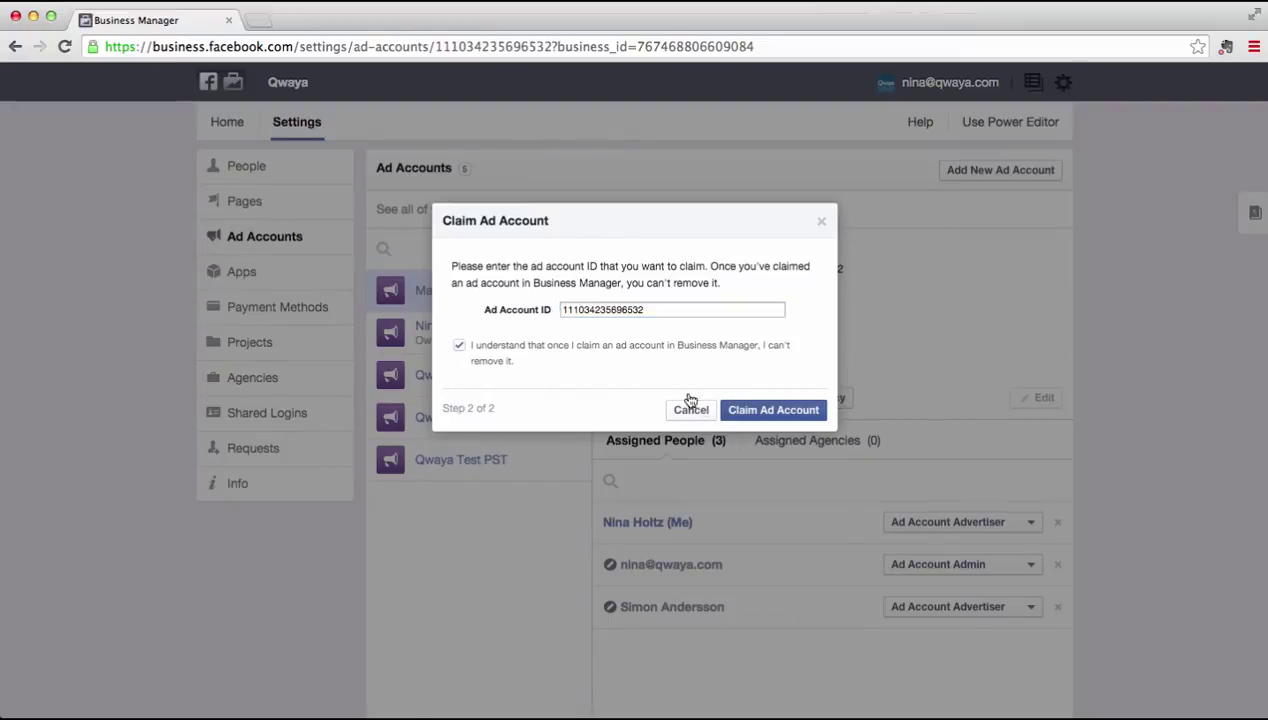
pyautogui.click(776, 418)
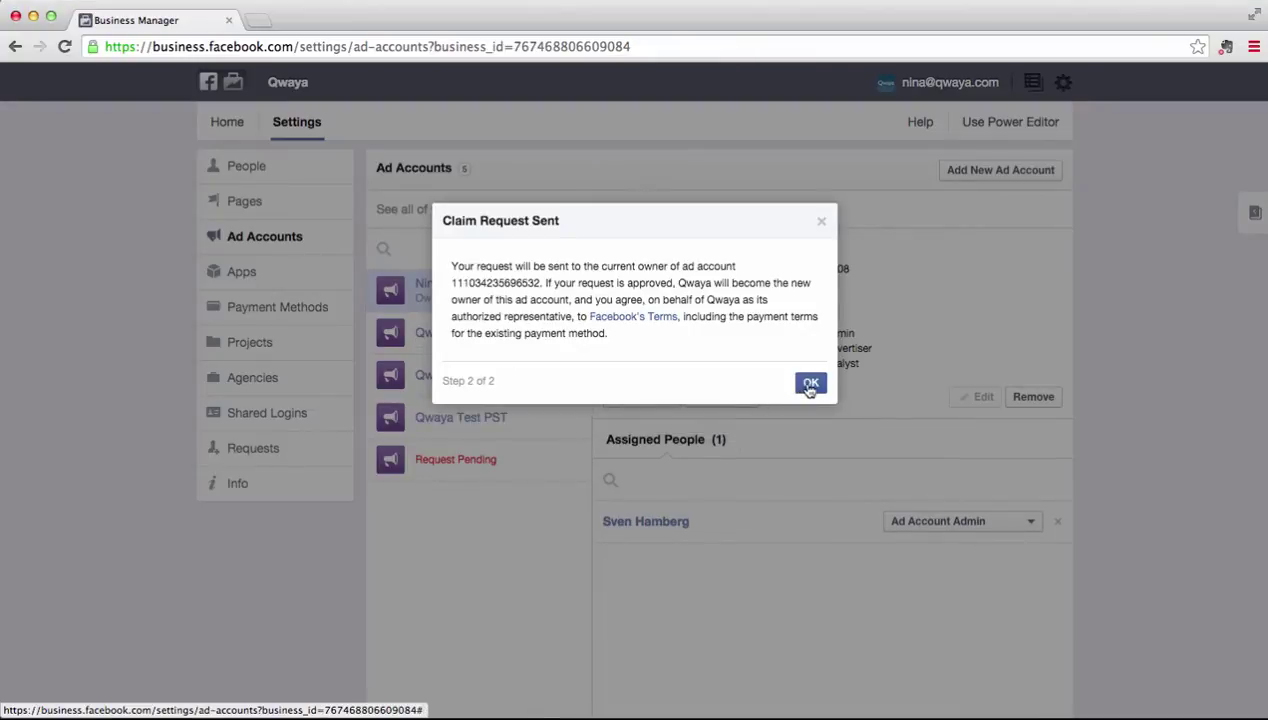
pyautogui.click(810, 385)
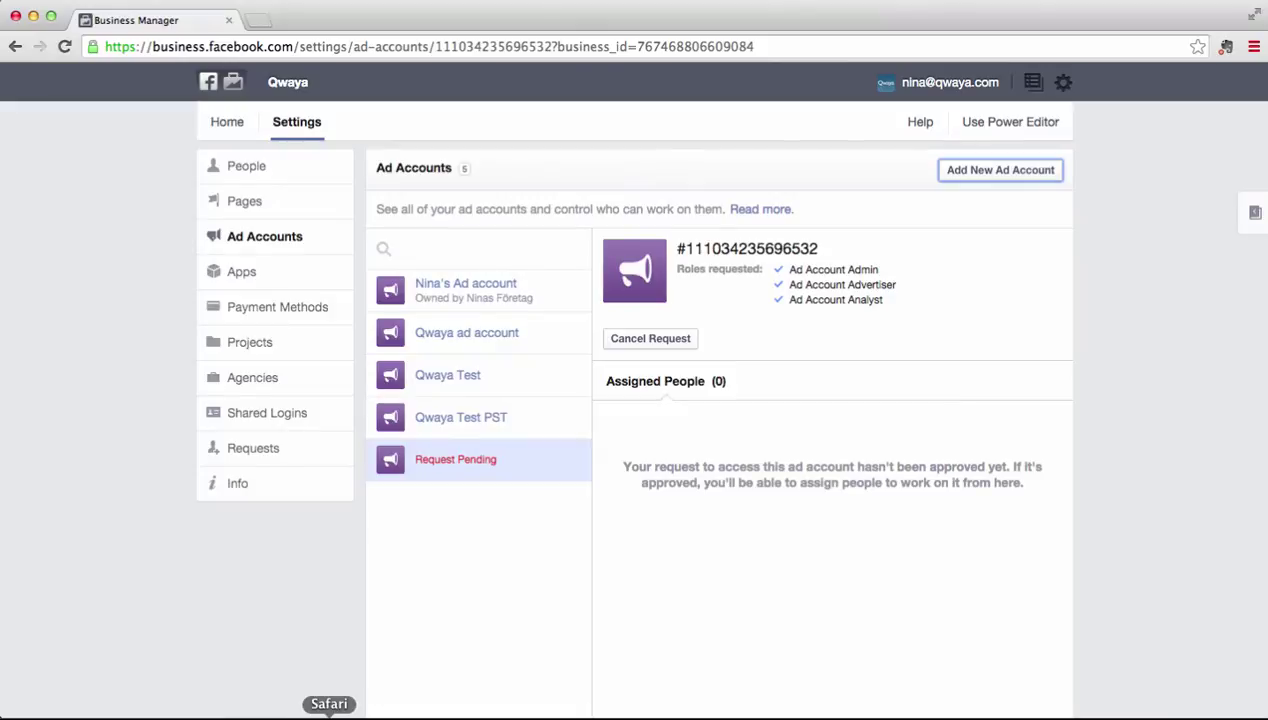
pyautogui.click(329, 714)
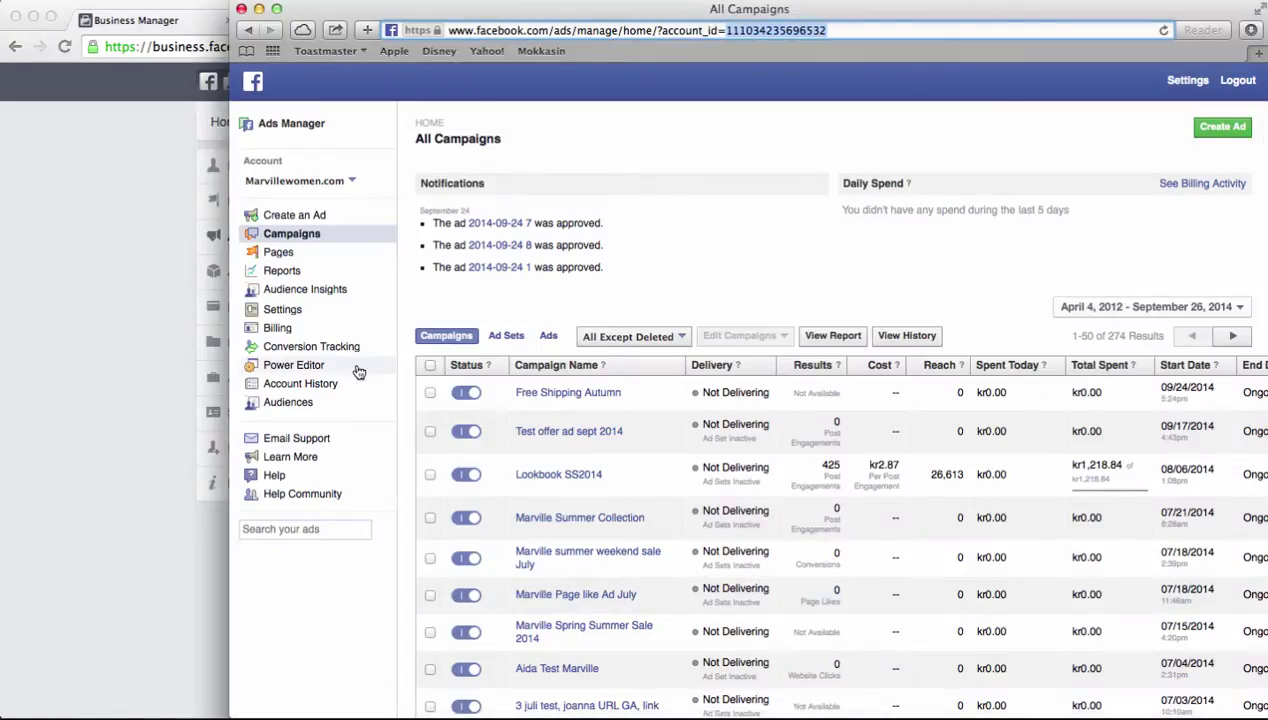
# Approve the Marvillewomen.com ownership transfer to Qwaya in Ads Manager settings
pyautogui.click(311, 319)
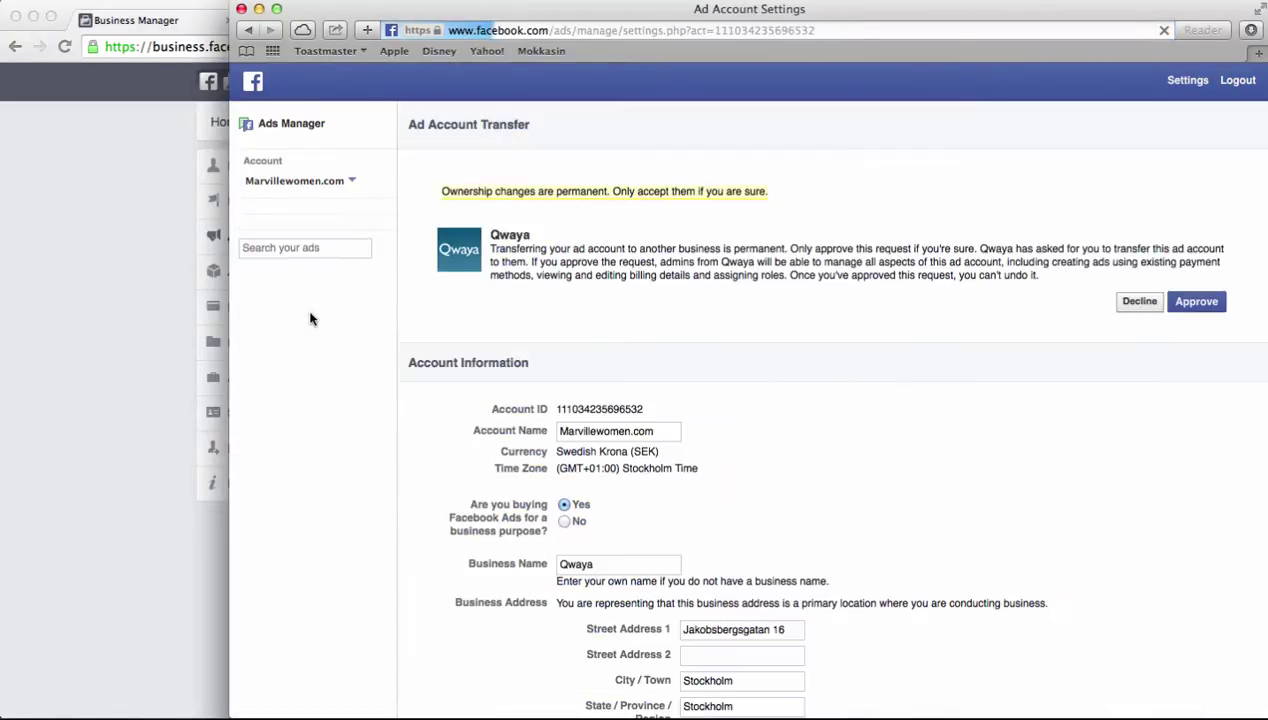
pyautogui.click(1197, 303)
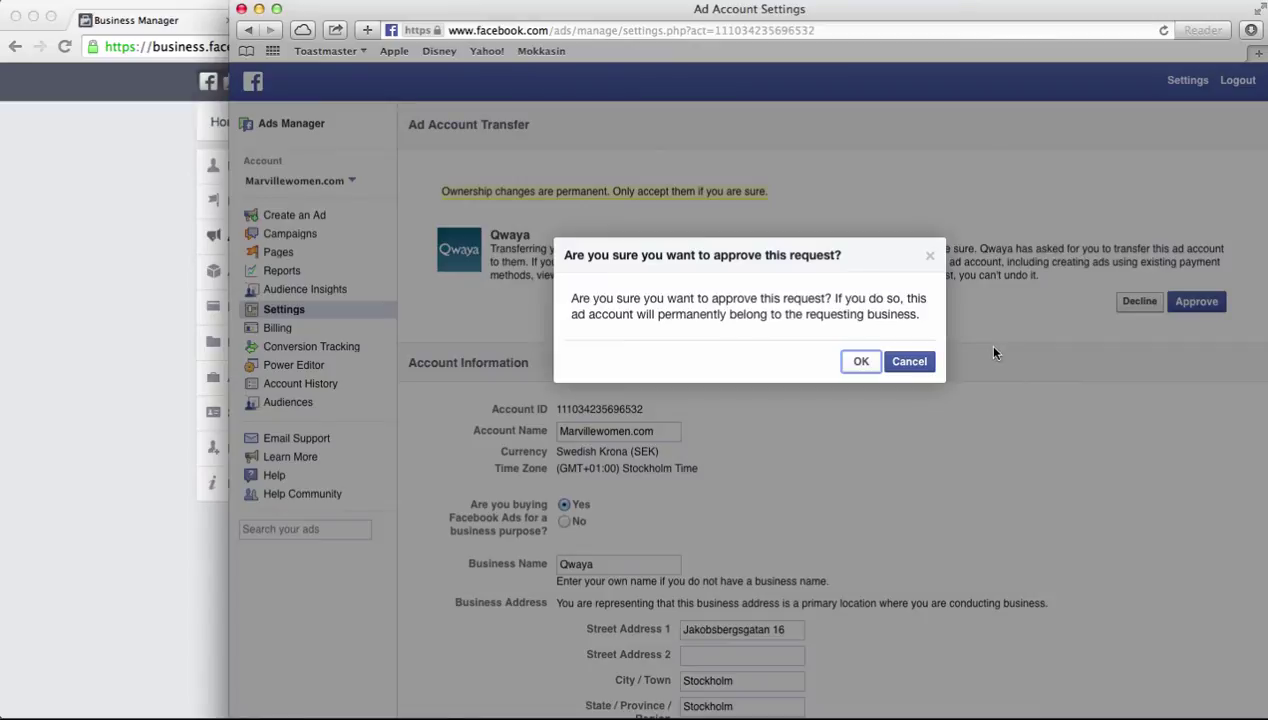
pyautogui.click(862, 364)
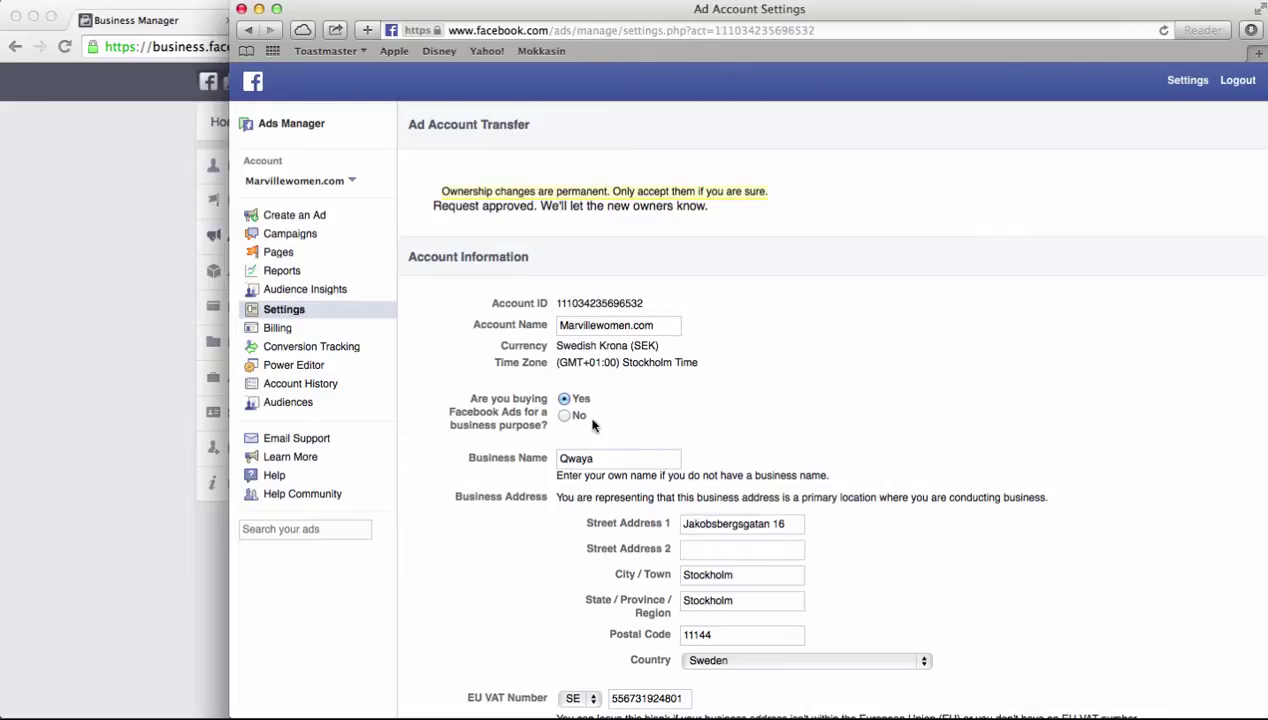
pyautogui.click(197, 570)
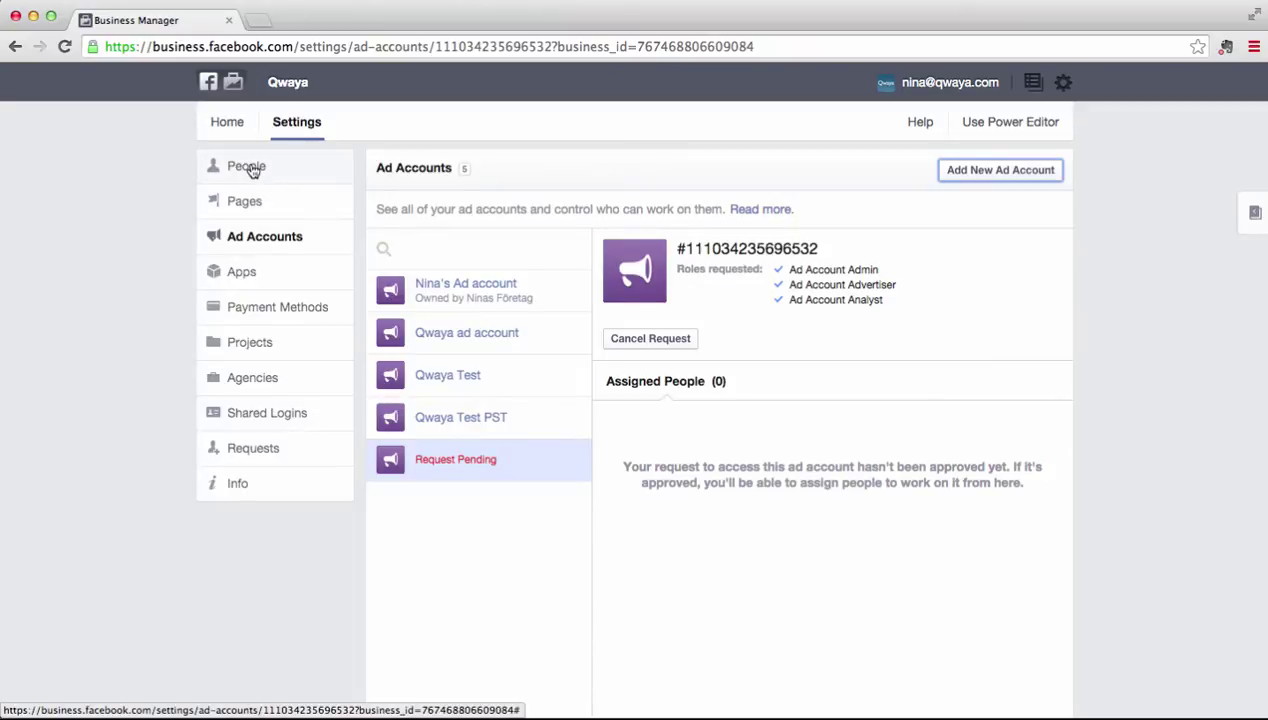
# Reload and assign two people to Marvillewomen.com: one Ad Account Admin, one Ad Account Advertiser
pyautogui.click(64, 46)
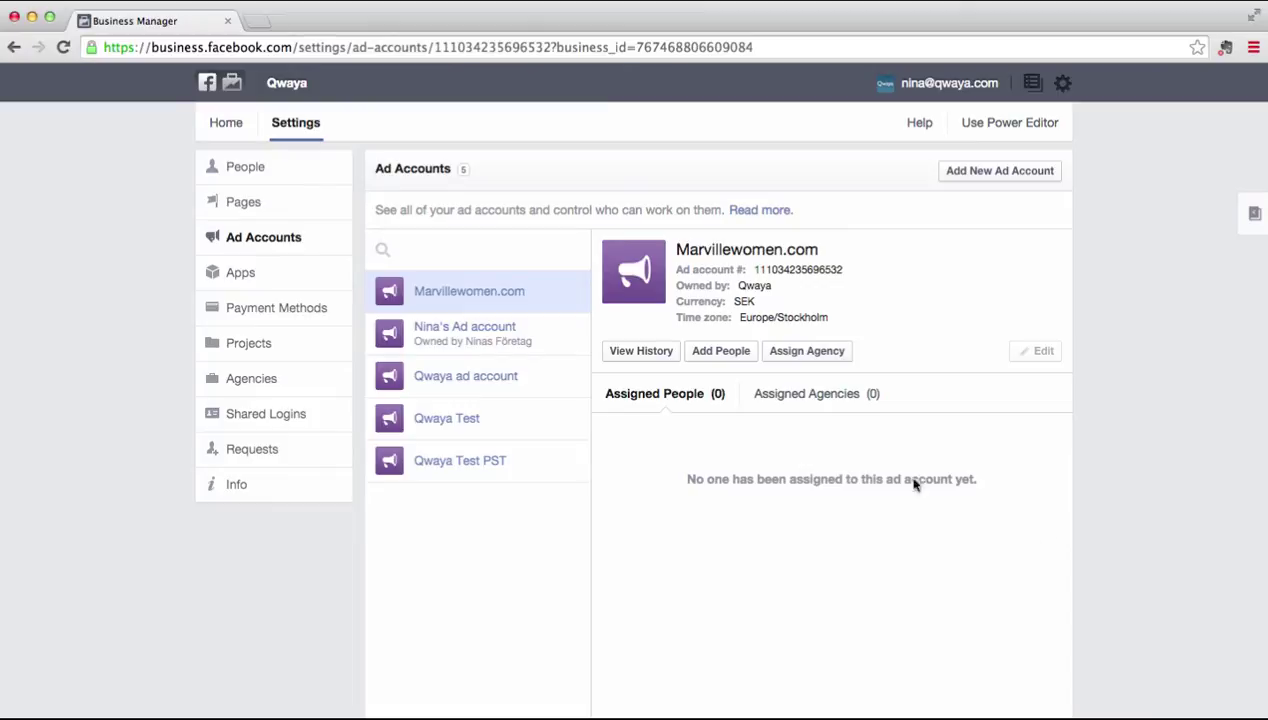
pyautogui.click(729, 355)
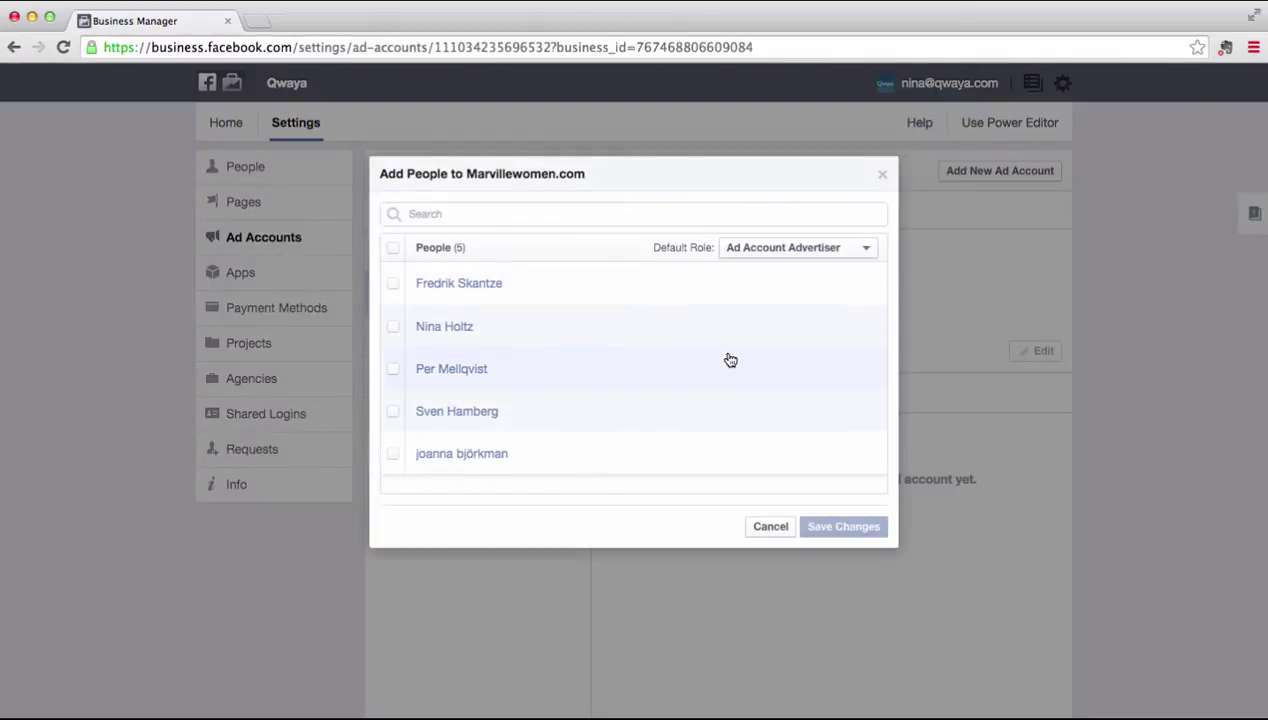
pyautogui.click(395, 328)
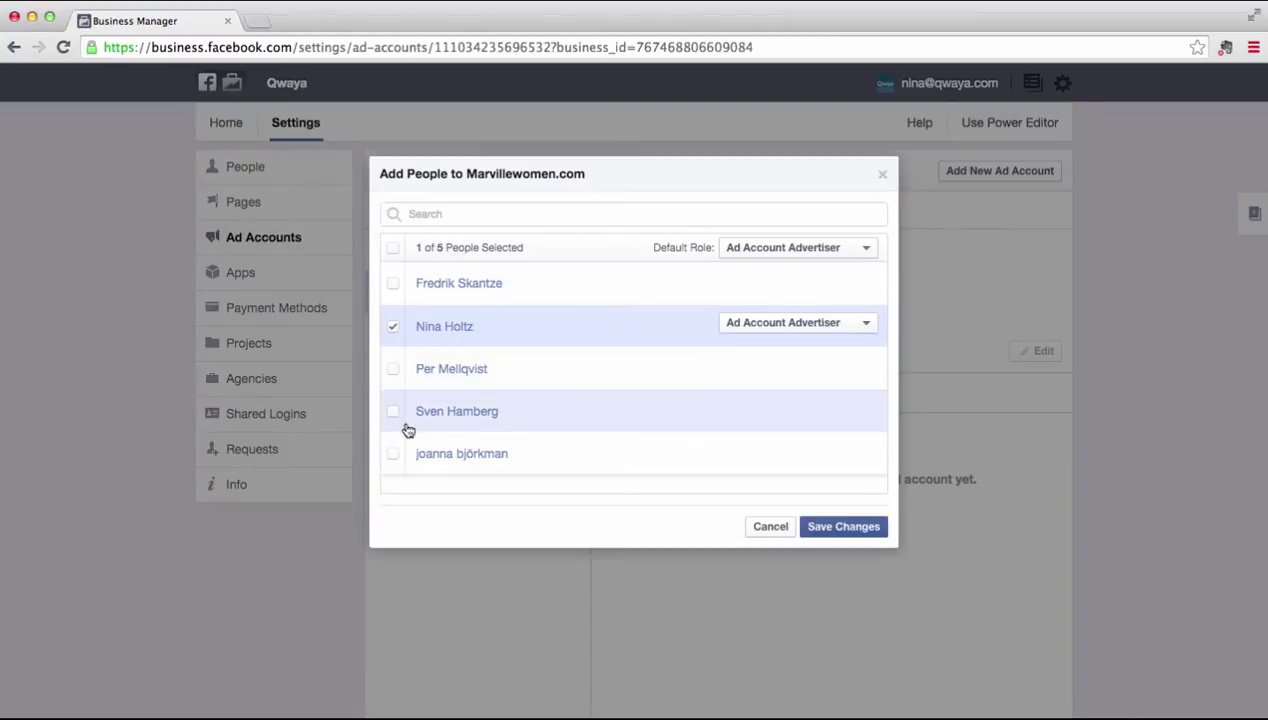
pyautogui.click(835, 325)
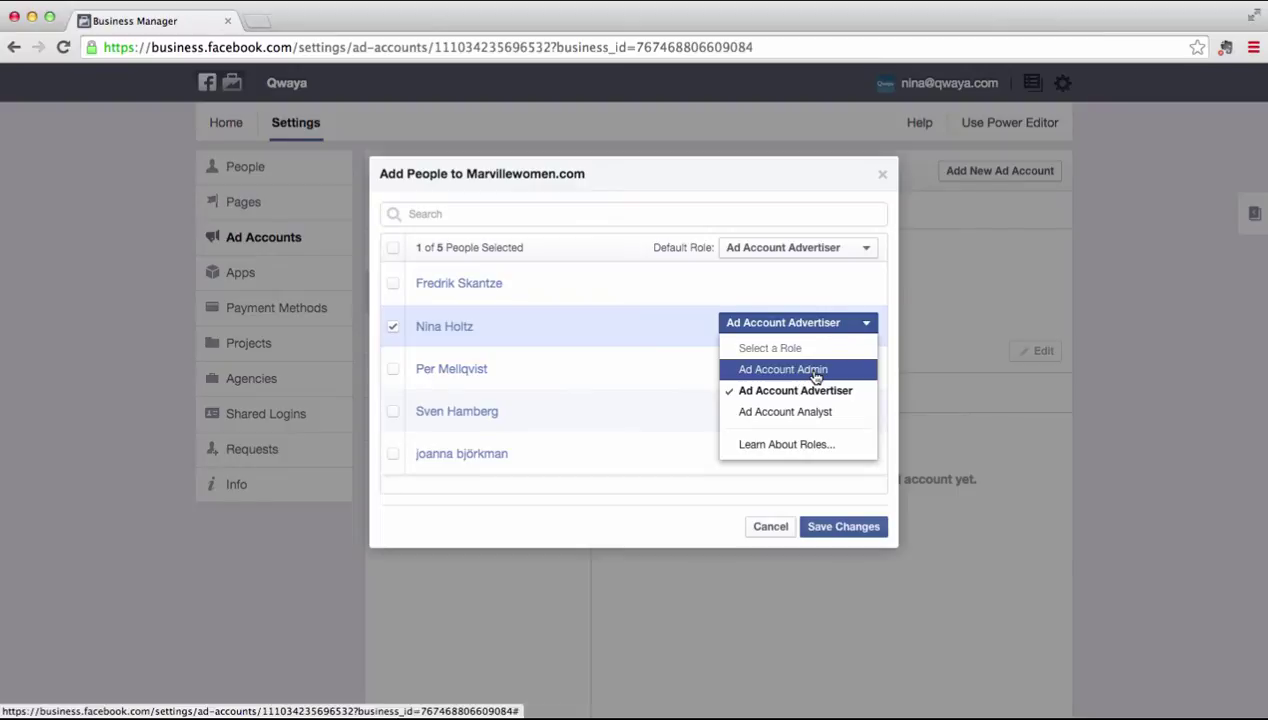
pyautogui.click(816, 372)
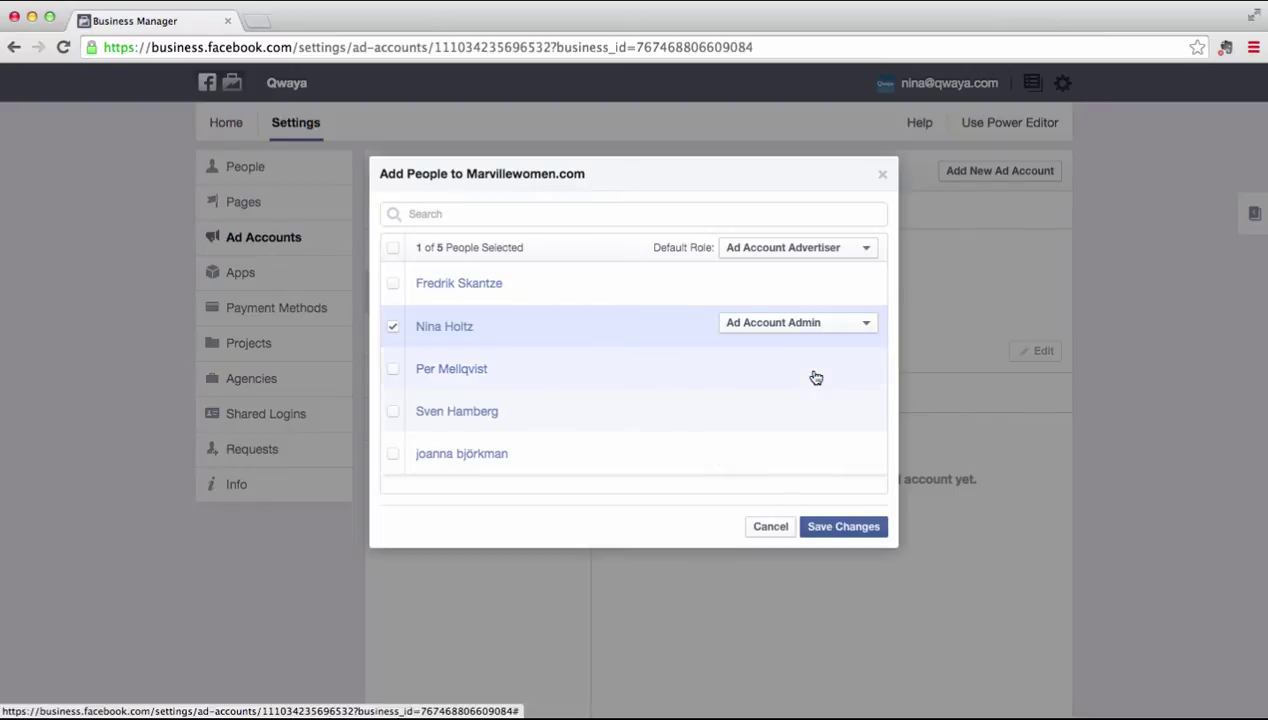
pyautogui.click(393, 458)
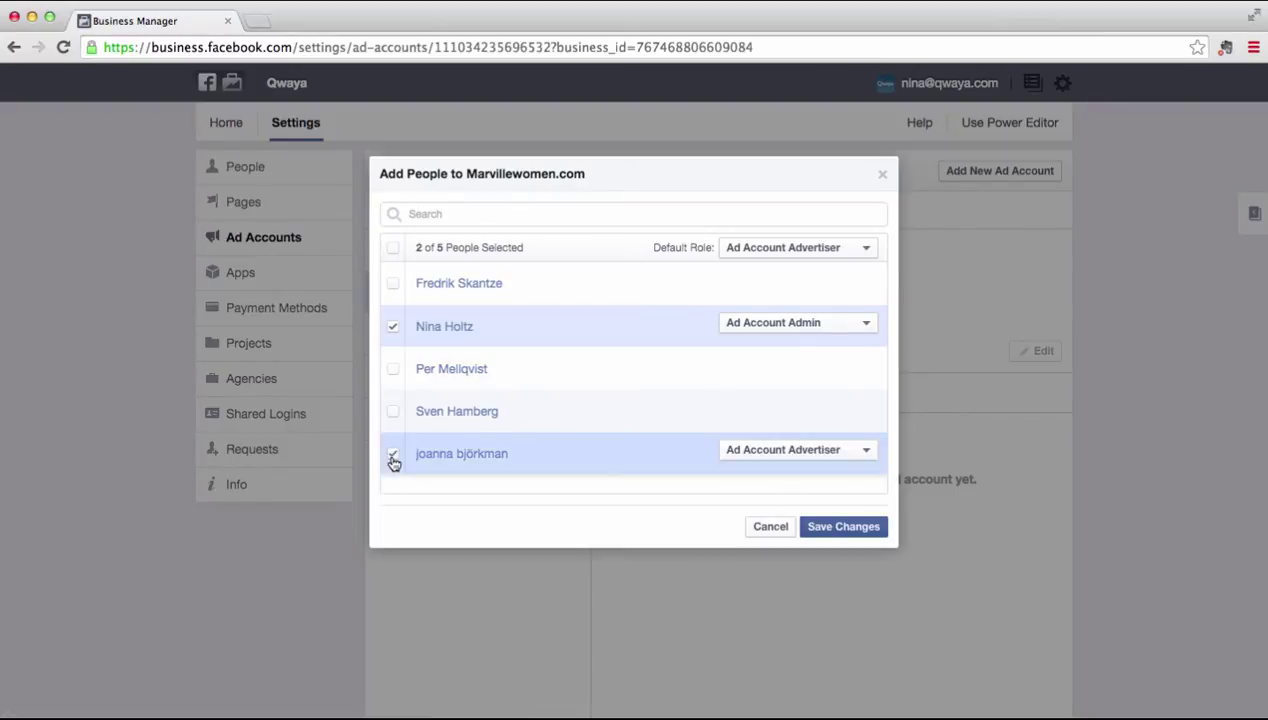
pyautogui.click(820, 528)
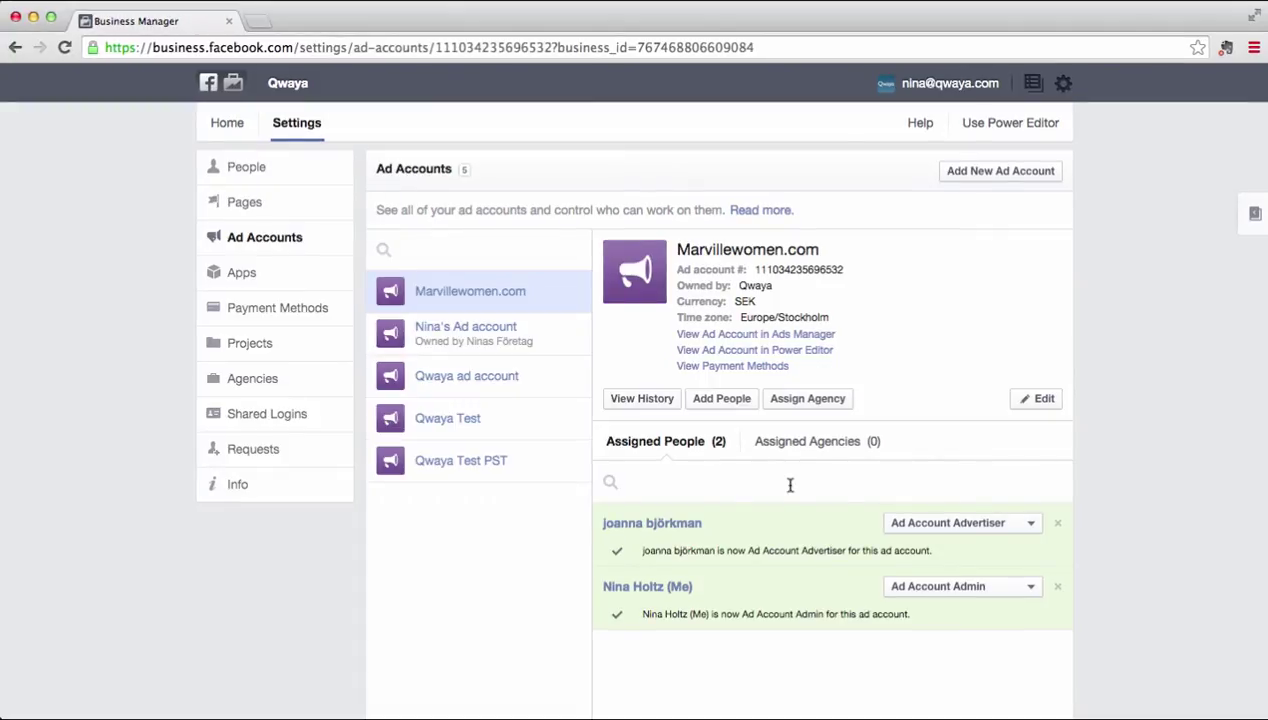
pyautogui.click(262, 24)
pyautogui.write('www.qwaya')
pyautogui.press('Return')
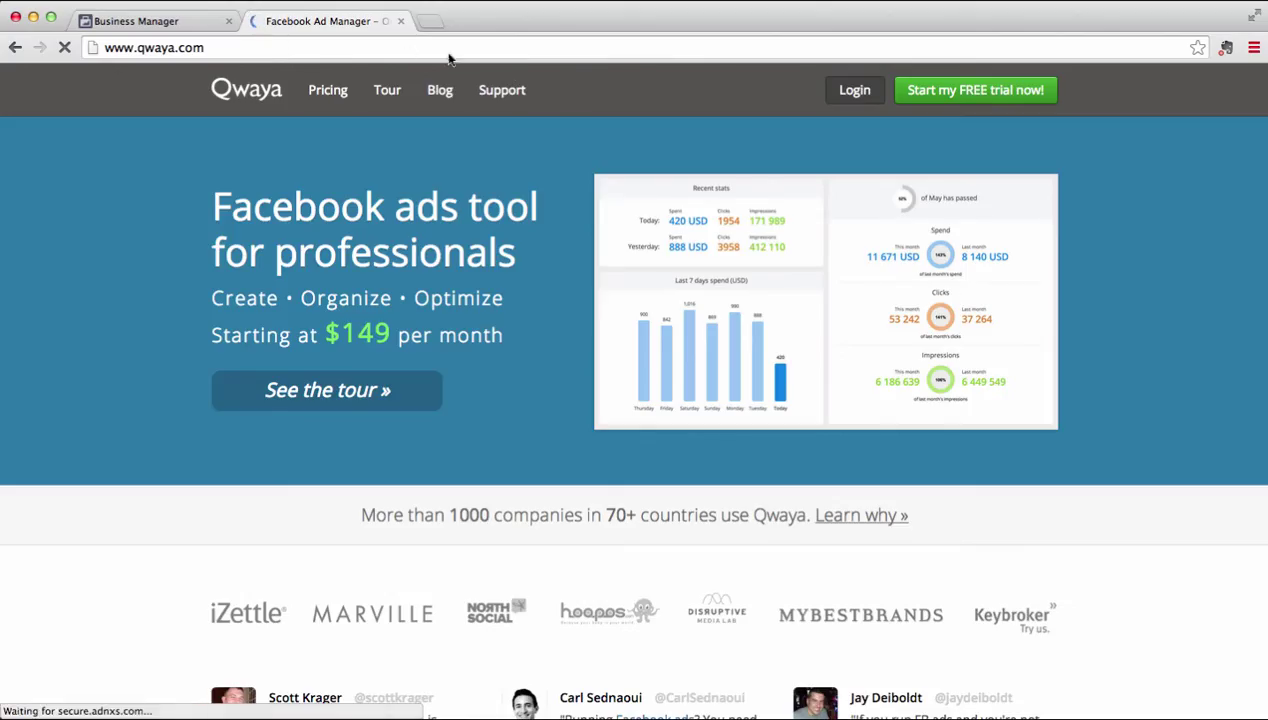
pyautogui.click(852, 90)
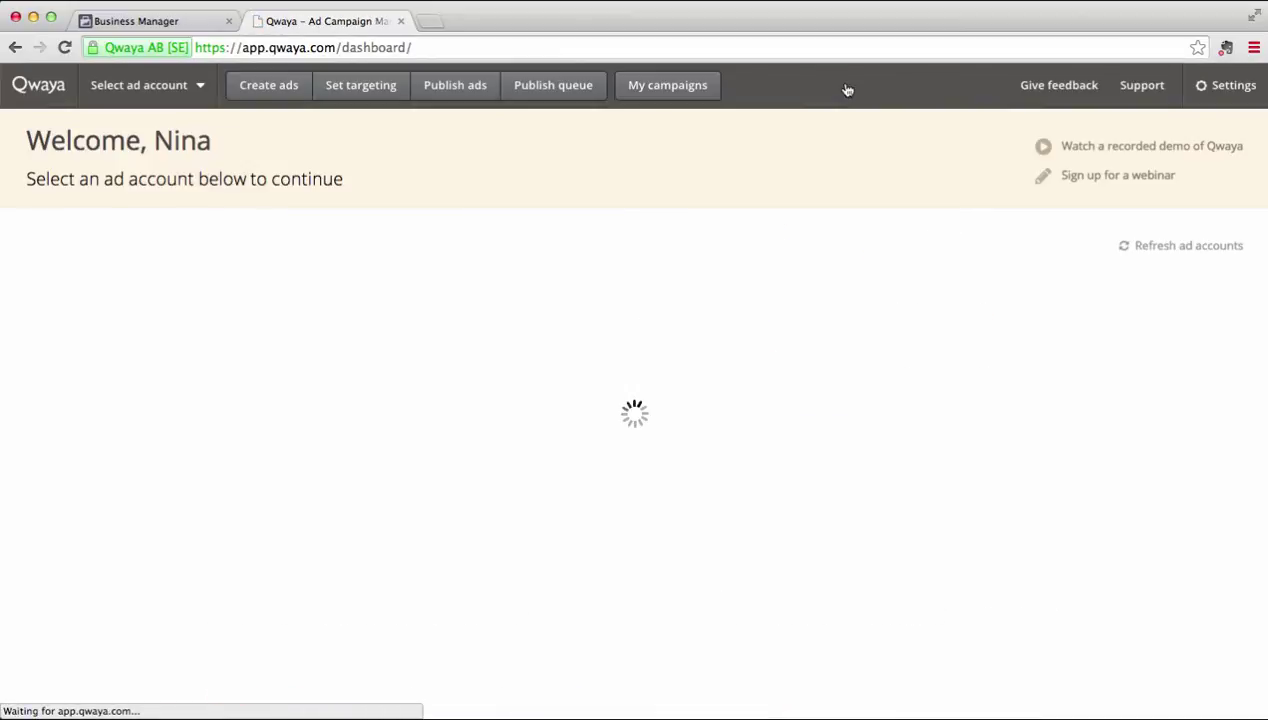
# Open Facebook Connections from Qwaya's Settings menu
pyautogui.click(1209, 88)
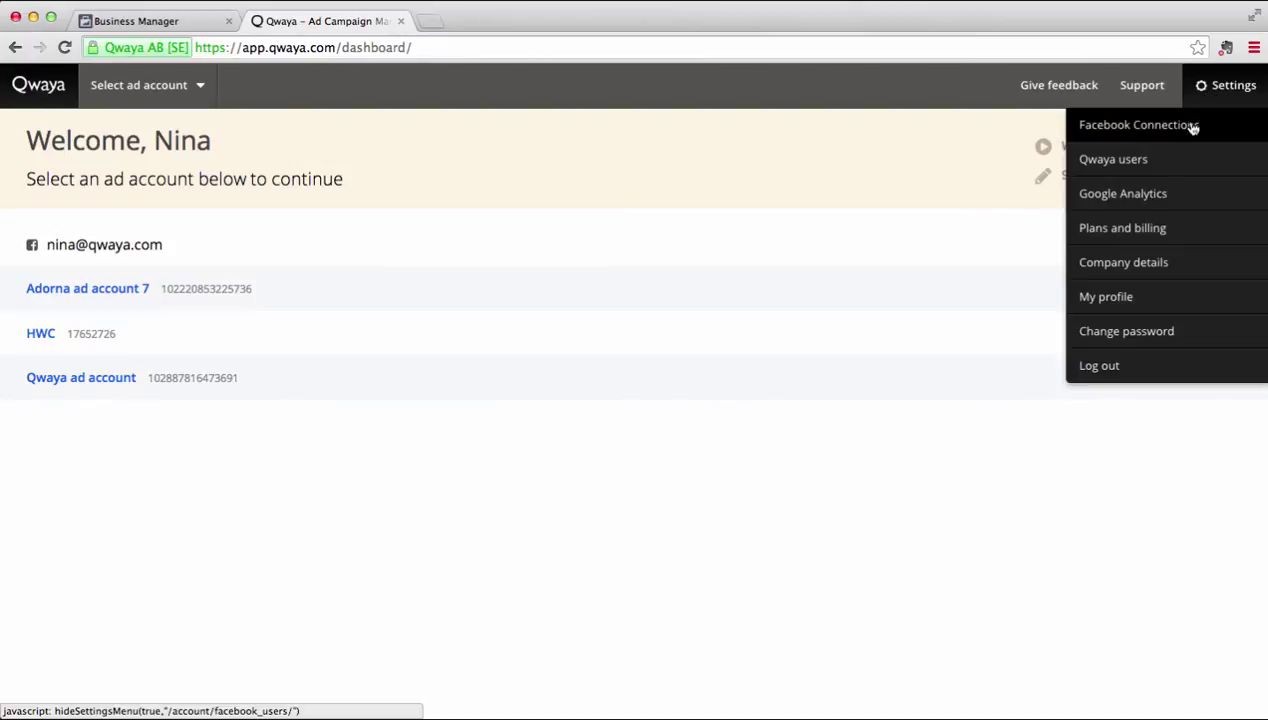
pyautogui.click(1190, 126)
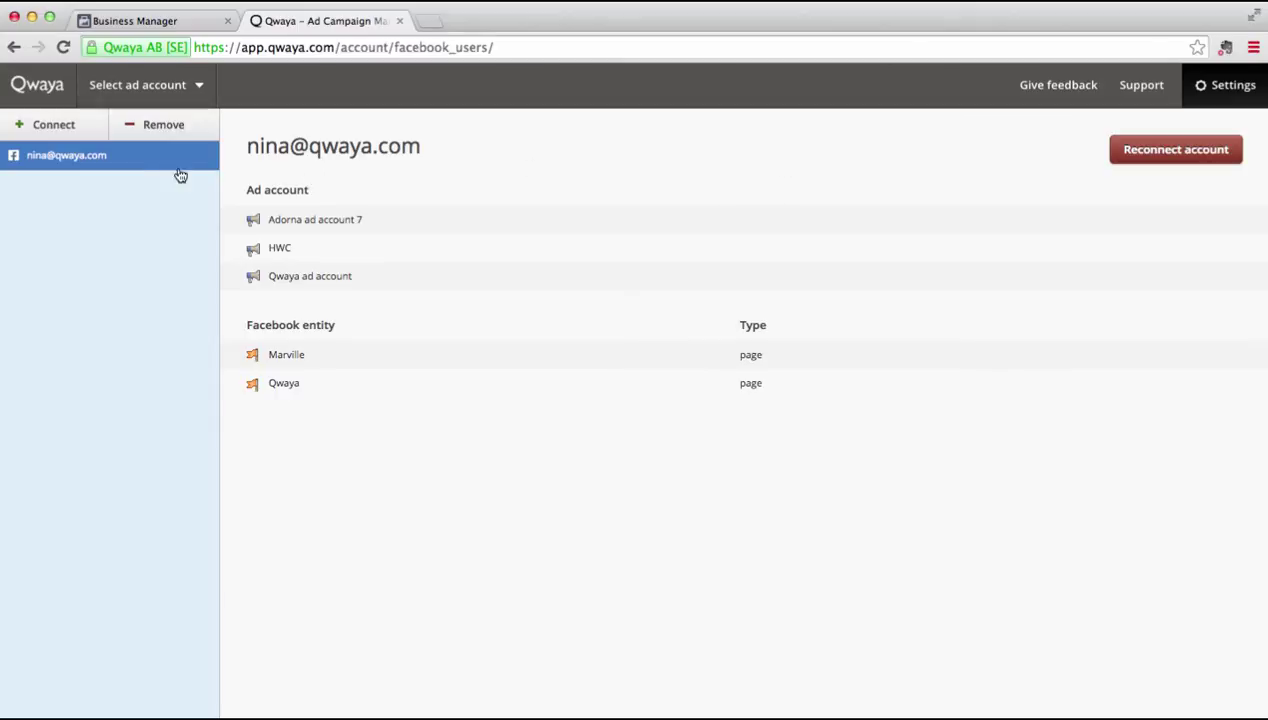
pyautogui.click(71, 131)
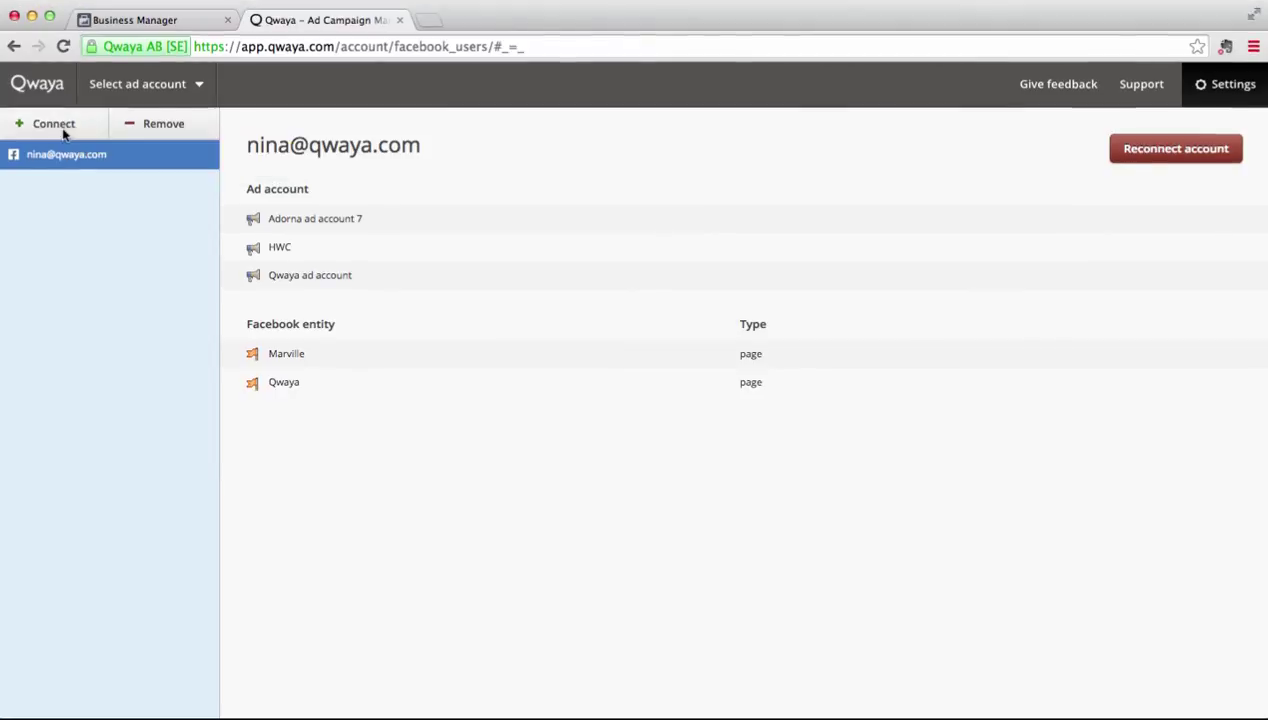
# Connect a second Facebook account to Qwaya, logging in with the account holding the ad accounts
pyautogui.click(64, 134)
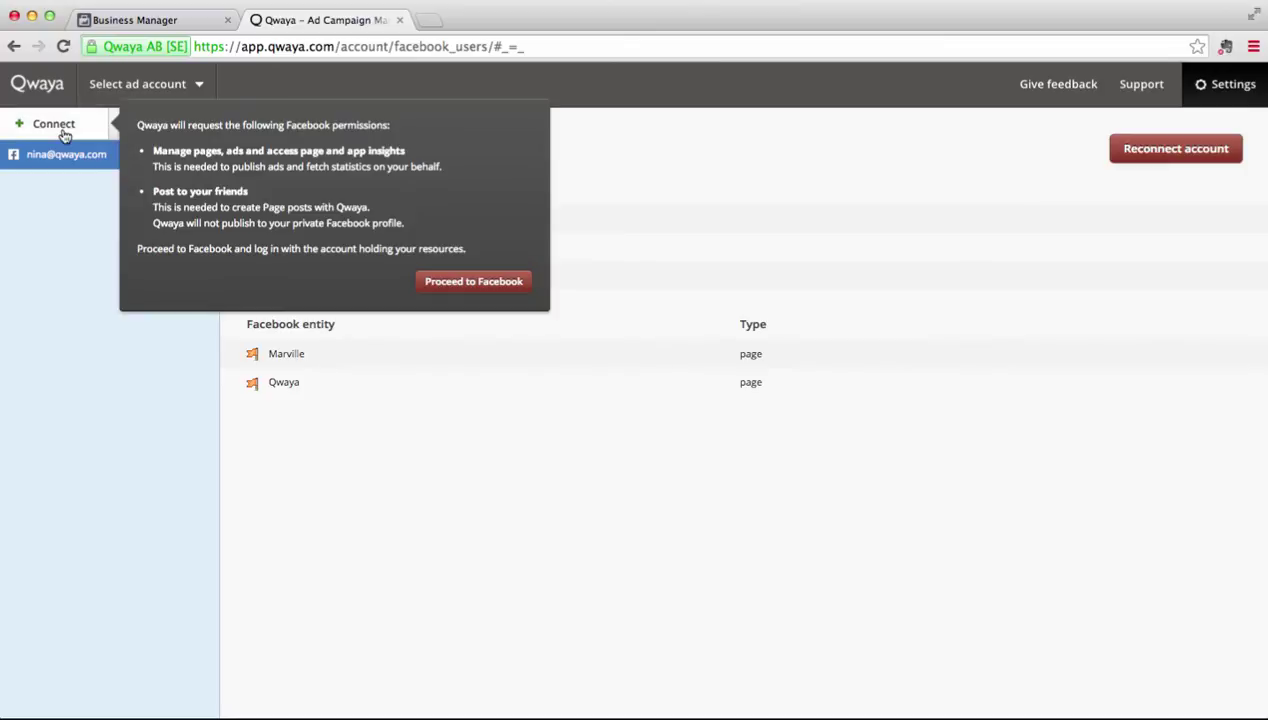
pyautogui.click(468, 282)
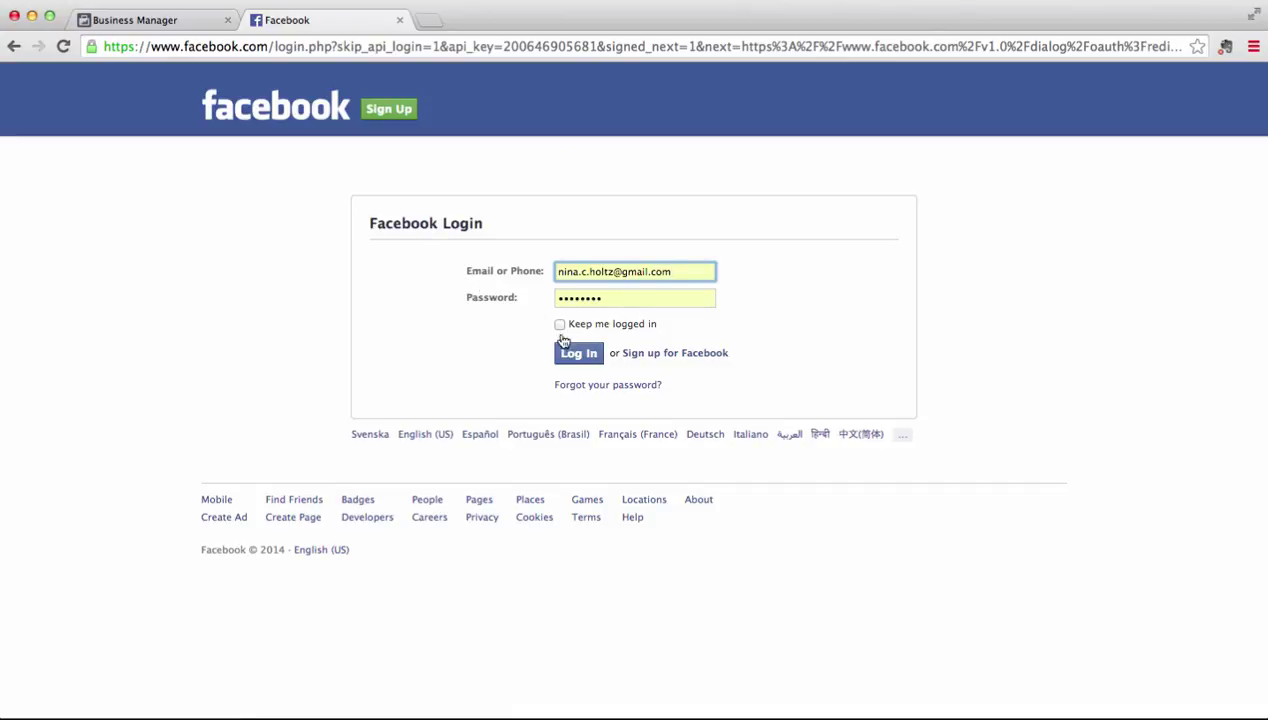
pyautogui.click(574, 353)
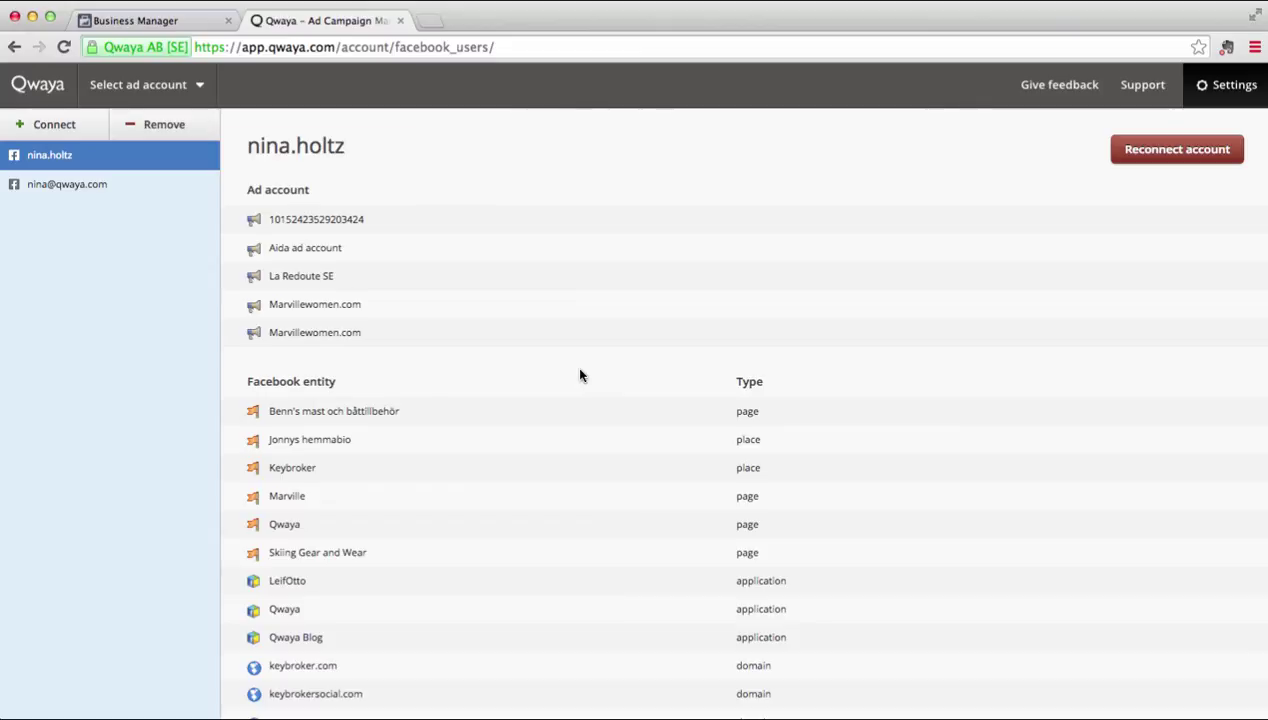
pyautogui.click(436, 21)
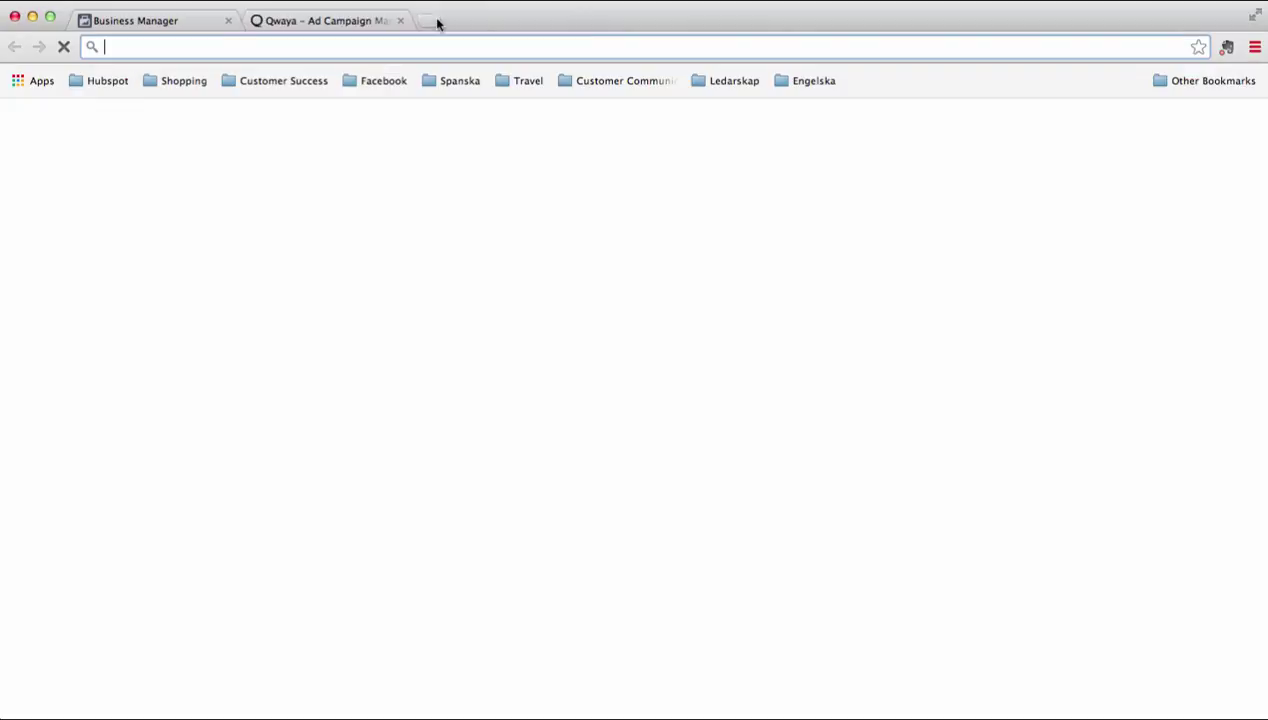
pyautogui.write('https://www.facebook.com/help/businessmanager')
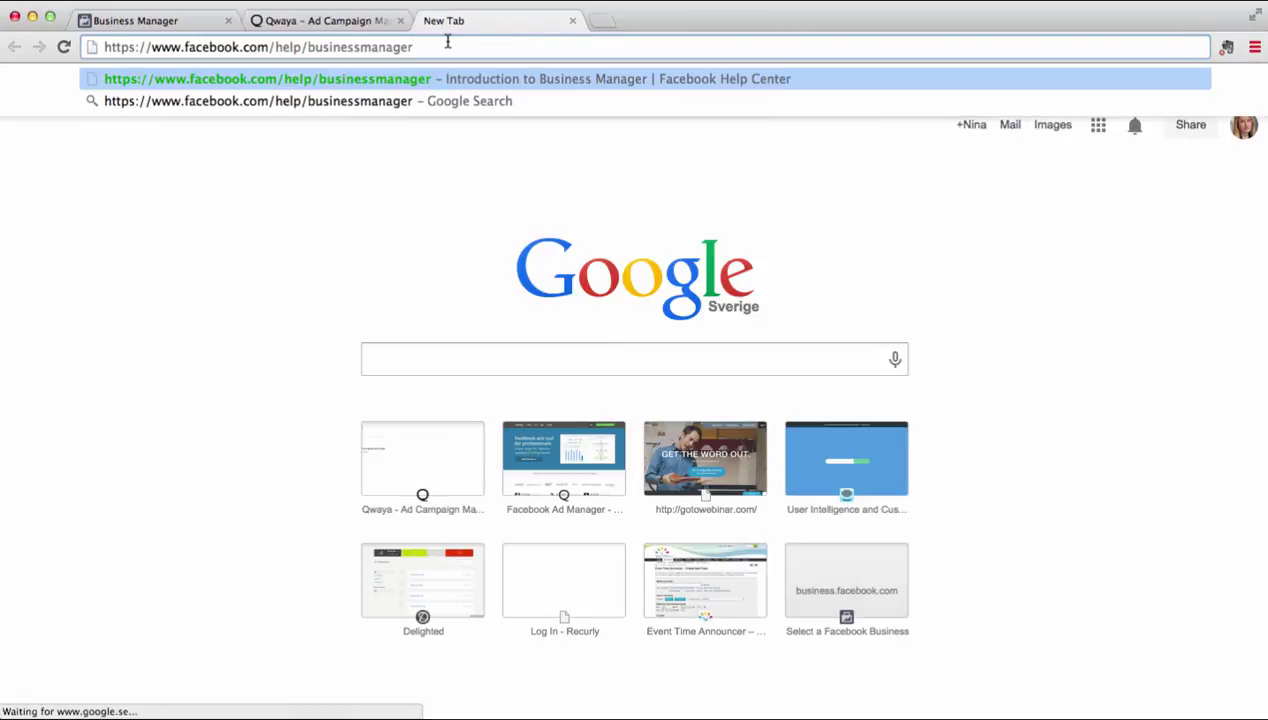
pyautogui.press('Return')
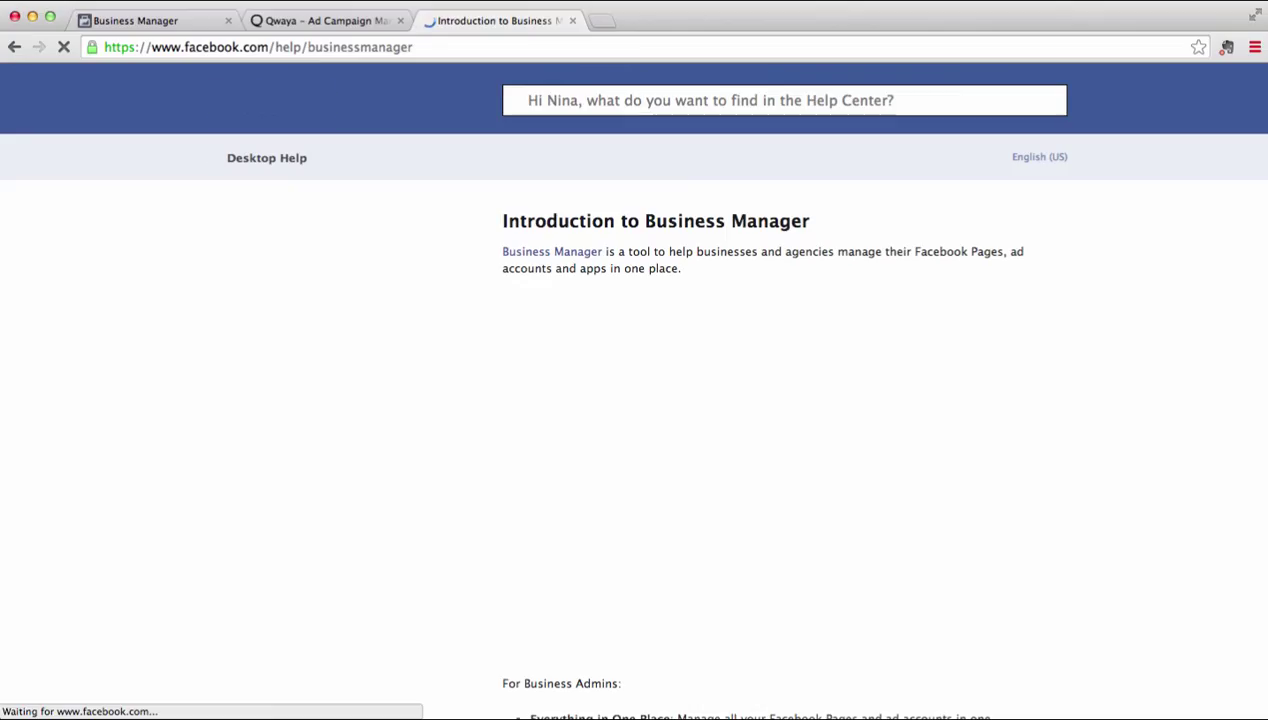